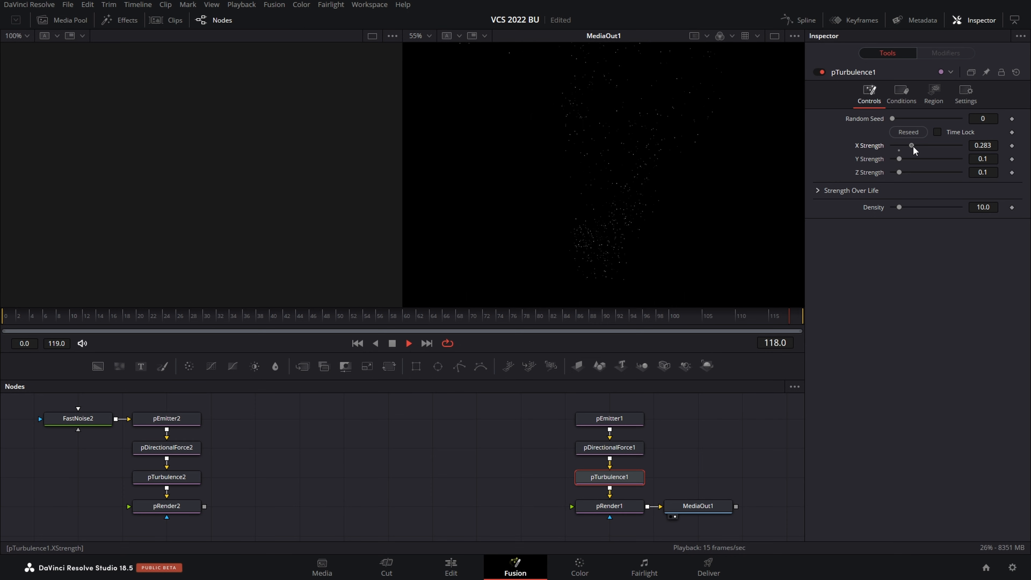
Set pTurbulence1's Y Strength to 0.291 and Density to 19, with a Strength Over Life curve rising from zero to a plateau.
left_click_drag(901, 157, 913, 158)
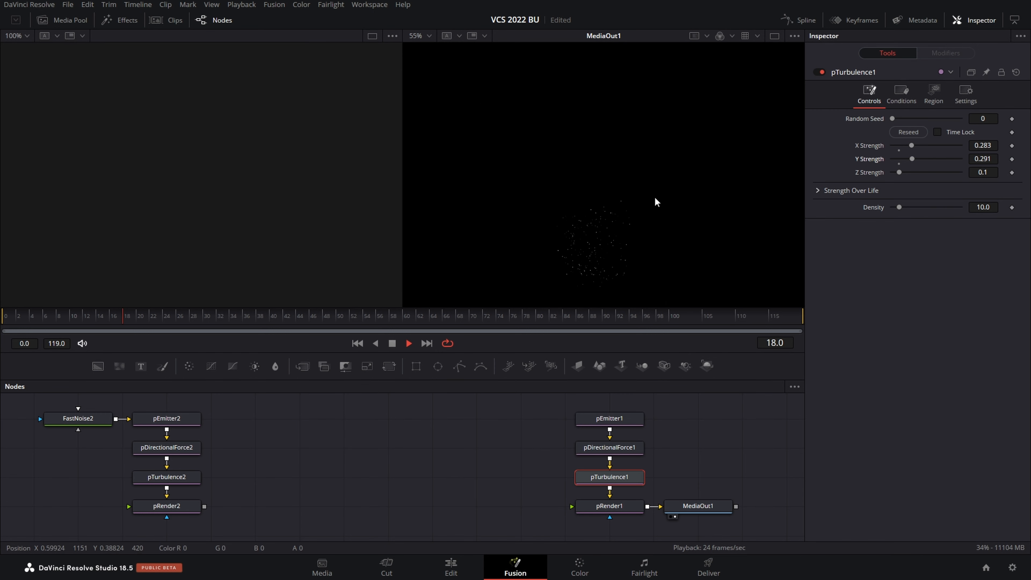
key("ctrl+f")
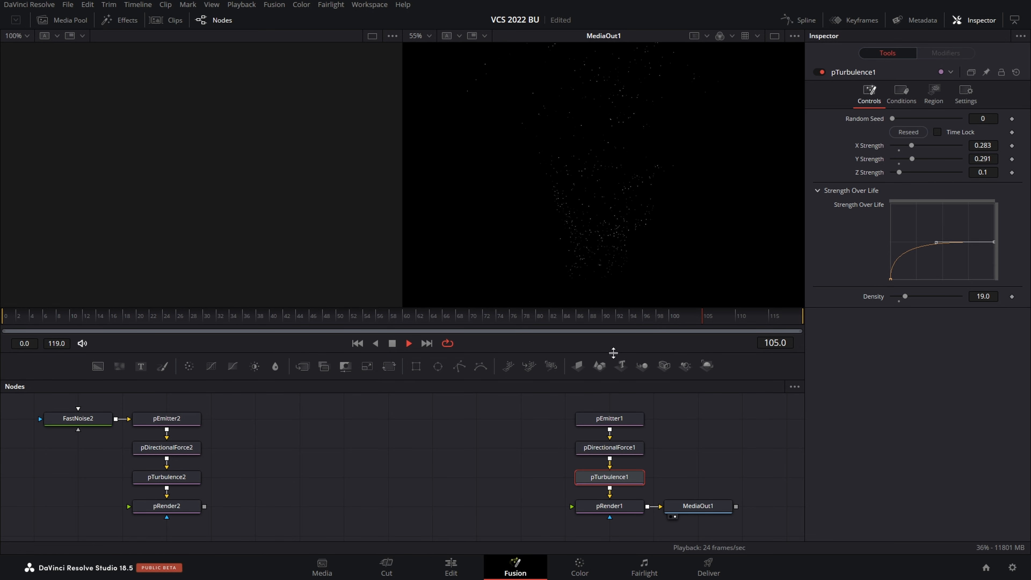
Set pEmitter1's Lifespan to 30 and its Lifespan Variance to about 7.9.
left_click(609, 418)
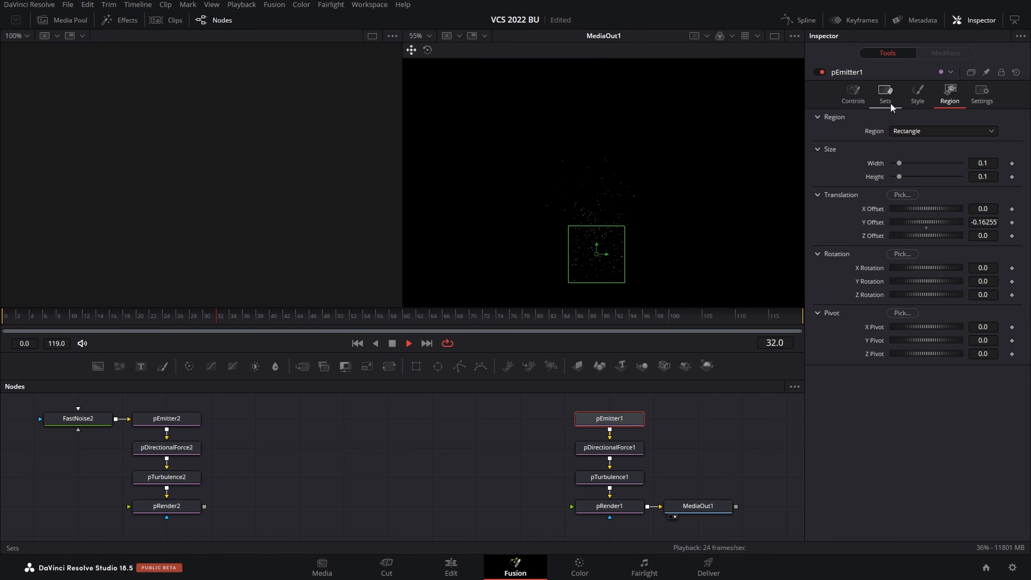
left_click(852, 95)
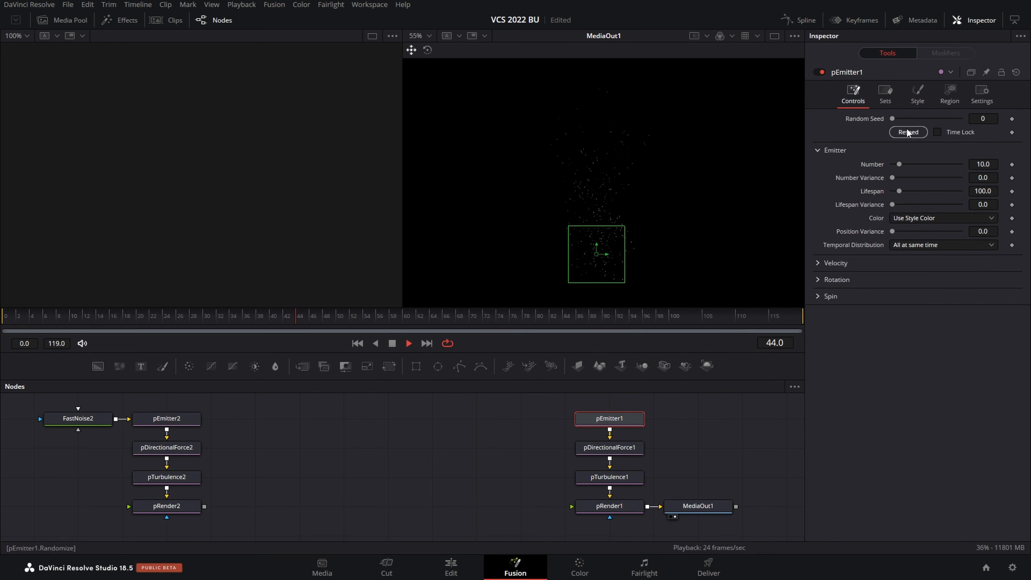
left_click(985, 192)
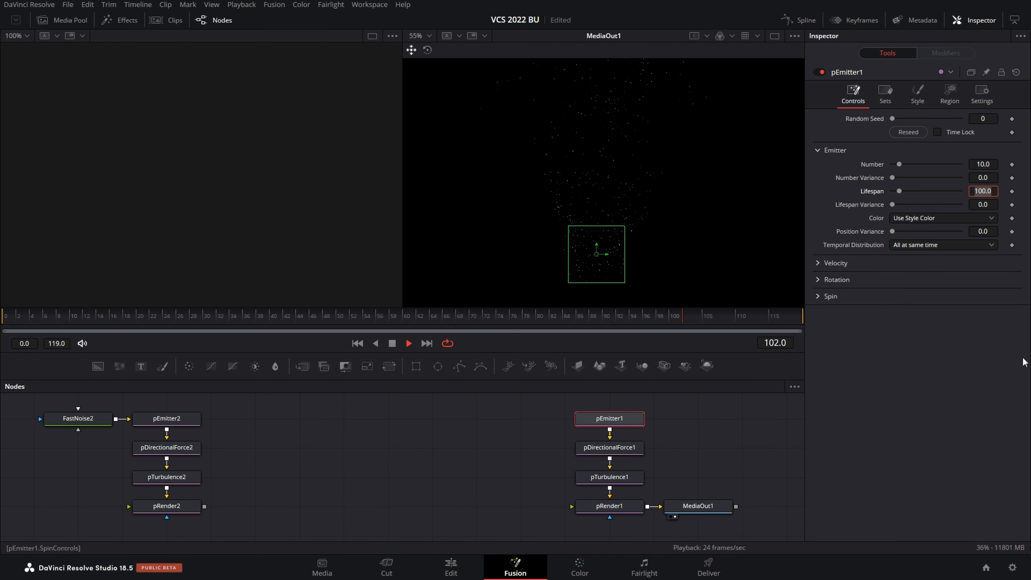
type("30")
key("Tab")
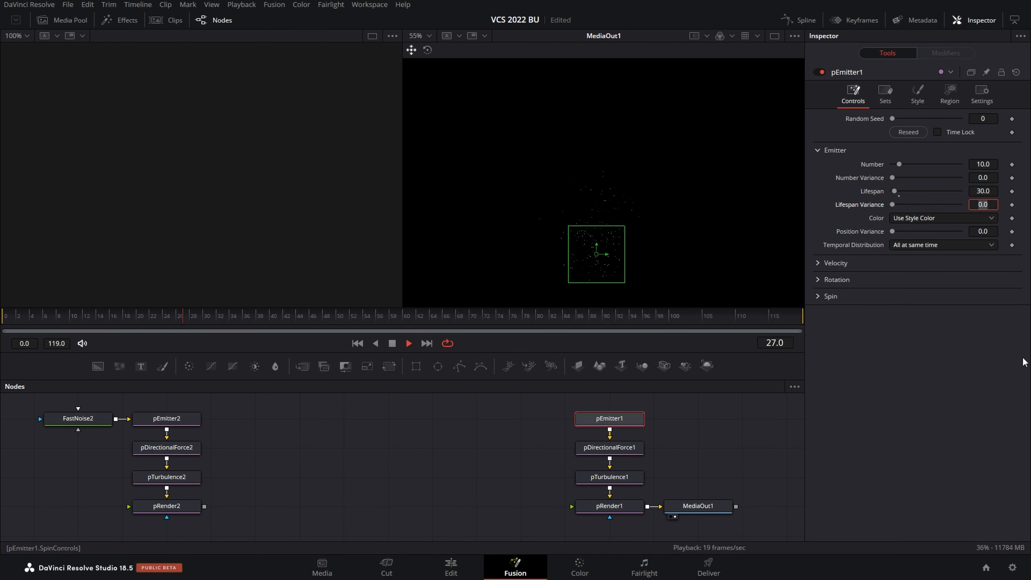
left_click(944, 362)
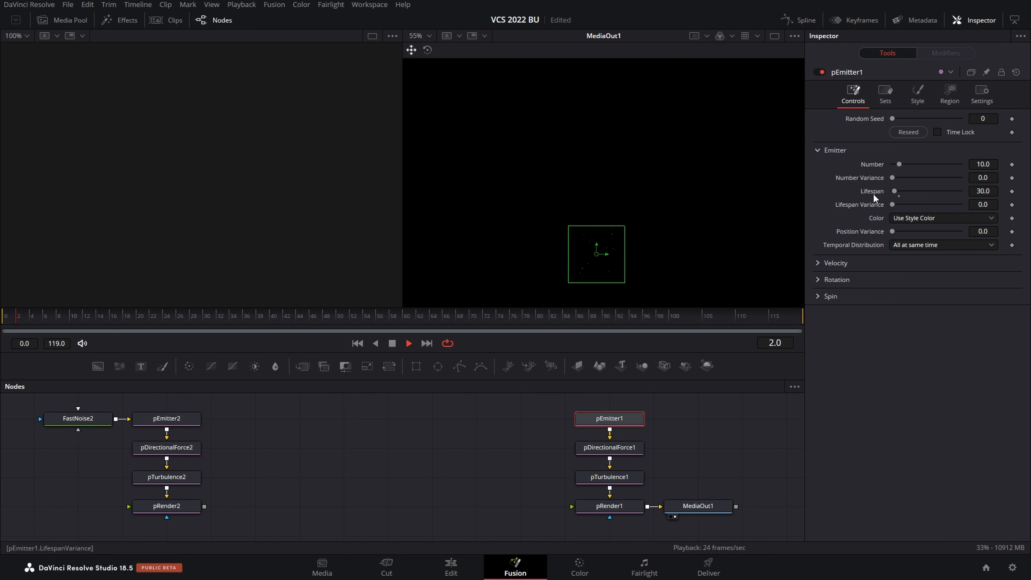
left_click_drag(976, 205, 981, 204)
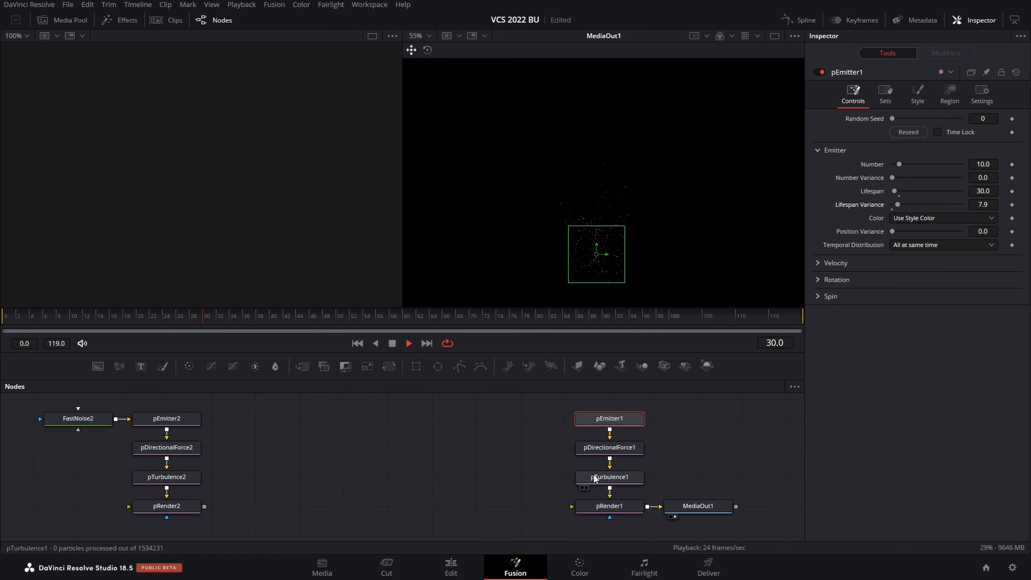
Add a FastNoise node next to pEmitter1 and display it in the empty viewer.
left_click(917, 94)
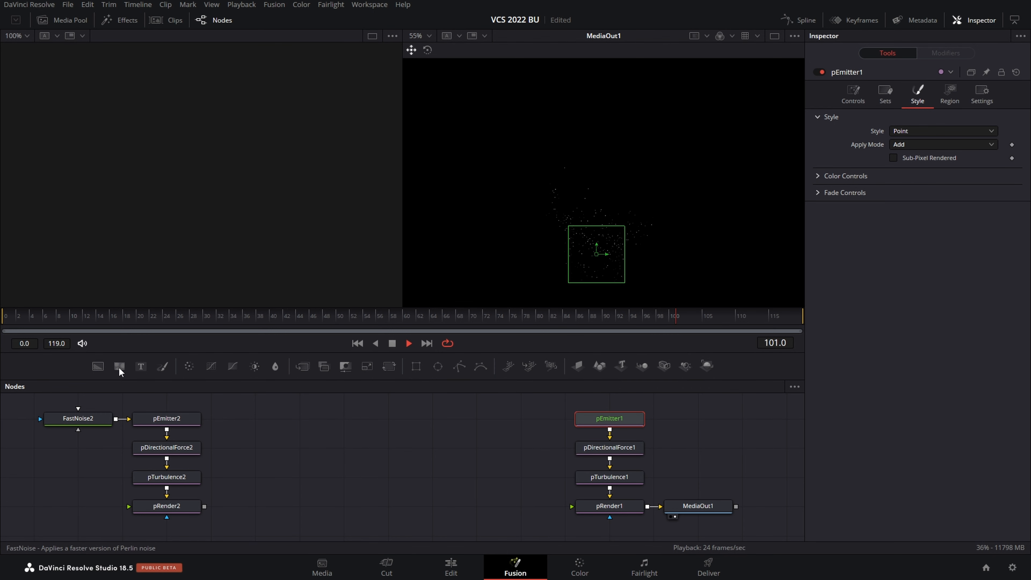
left_click_drag(118, 367, 238, 153)
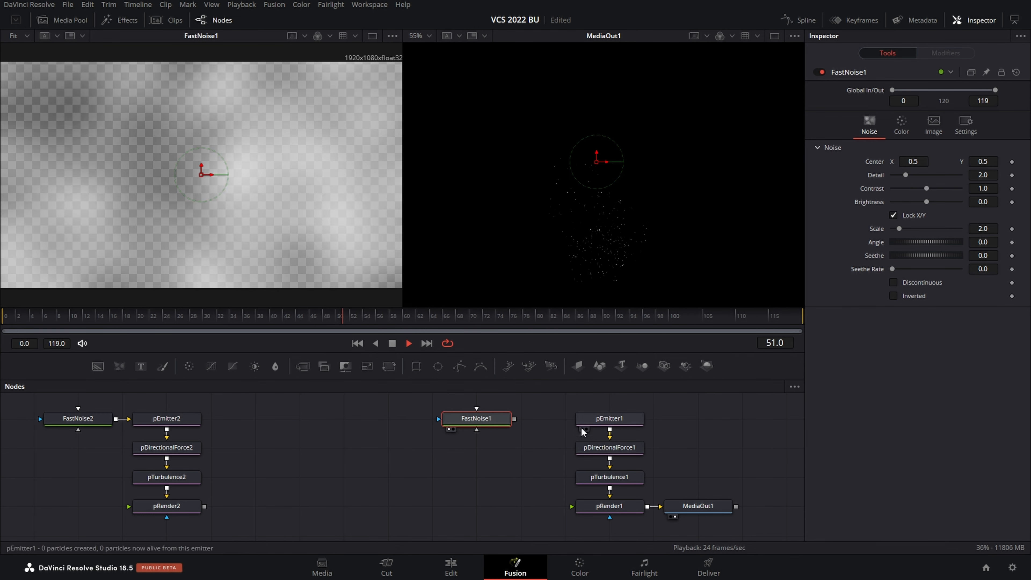
left_click(609, 420)
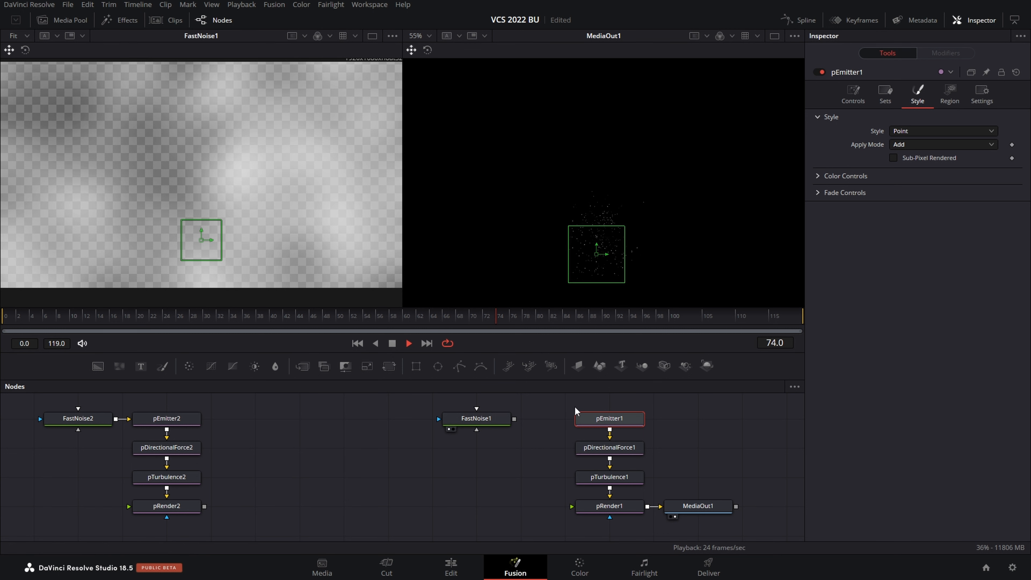
Turn off Auto Resolution for FastNoise1 and set its image size to 100 by 100.
left_click(479, 418)
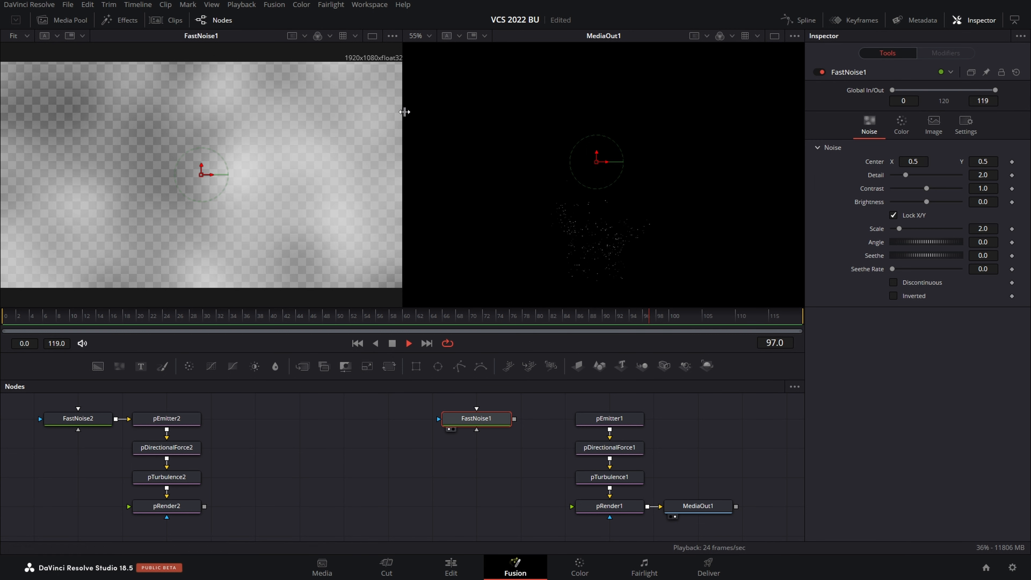
left_click(940, 131)
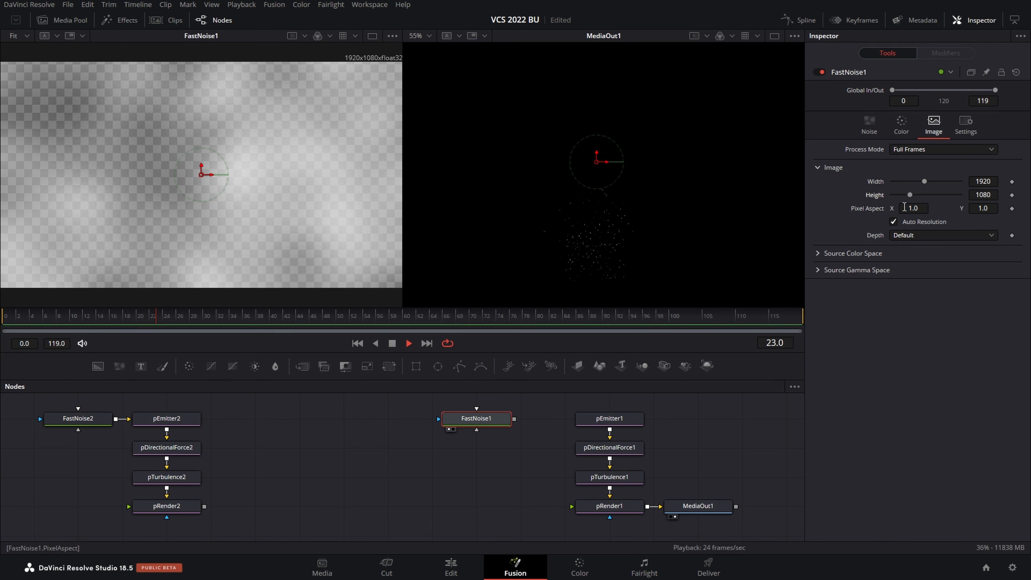
left_click(894, 221)
type("100")
key("Return")
double_click(987, 195)
type("10")
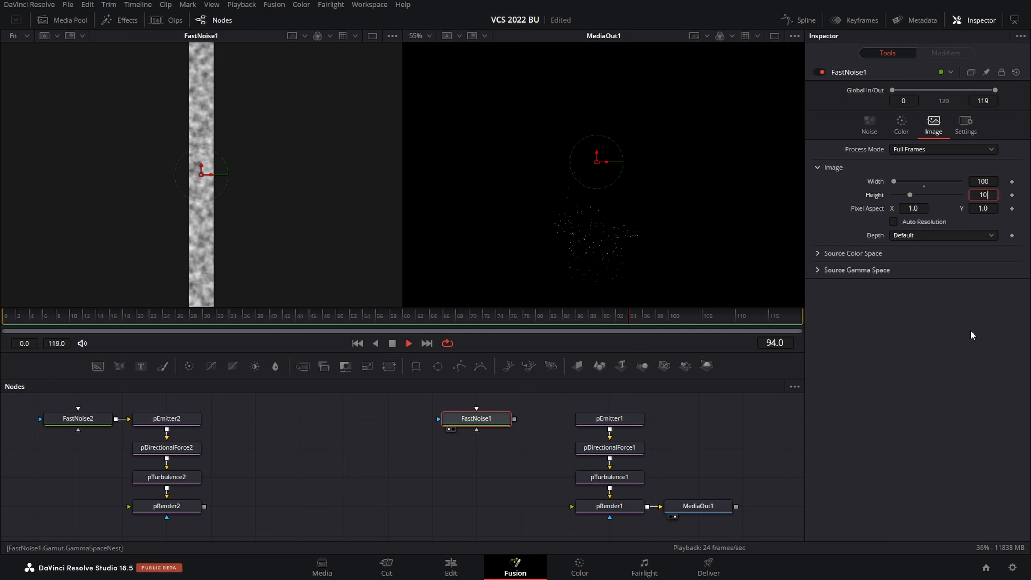
type("0")
key("Return")
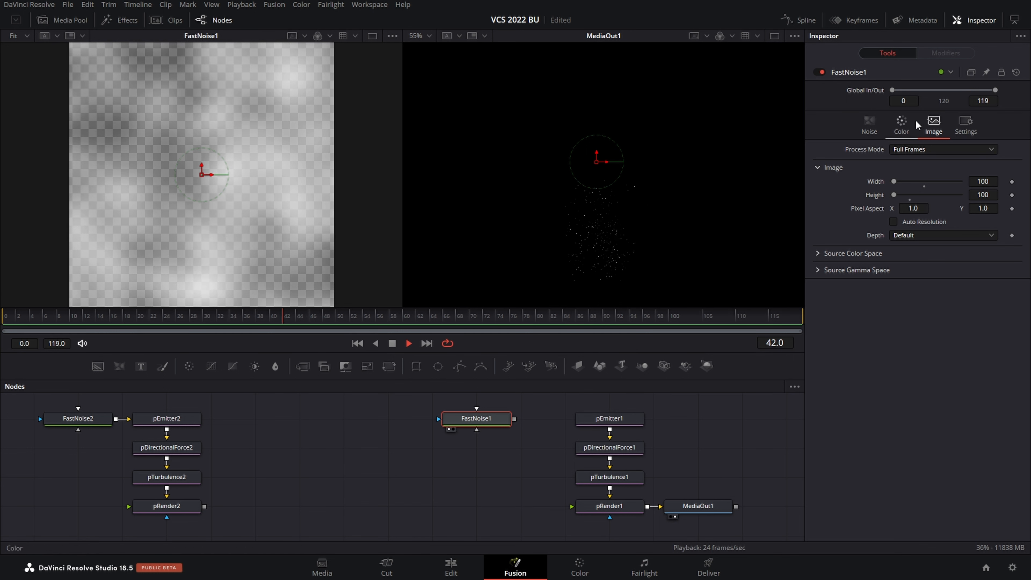
Switch FastNoise1's color type to Gradient and its gradient type to Radial.
left_click(902, 124)
left_click(981, 152)
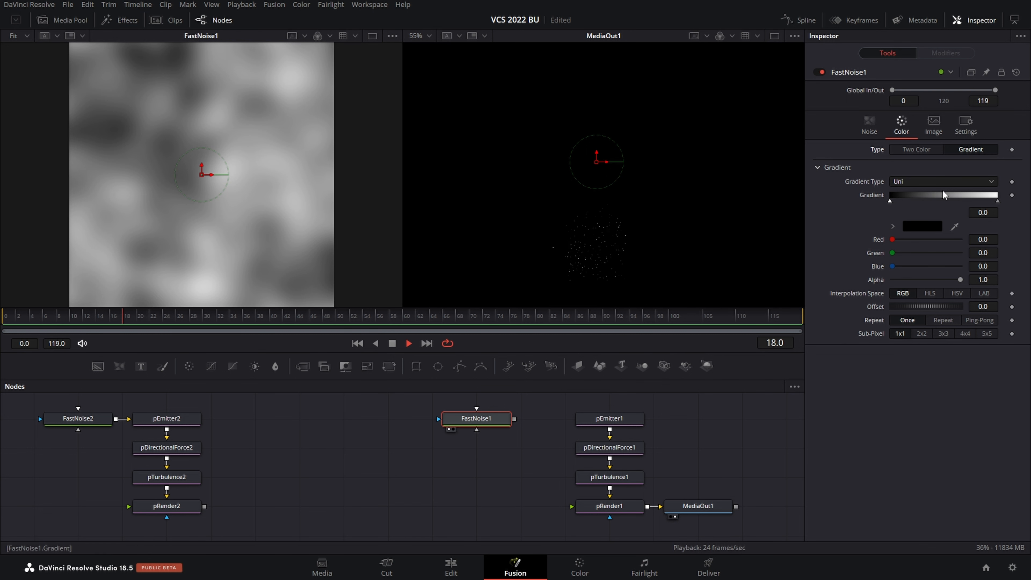
left_click(950, 183)
left_click(941, 253)
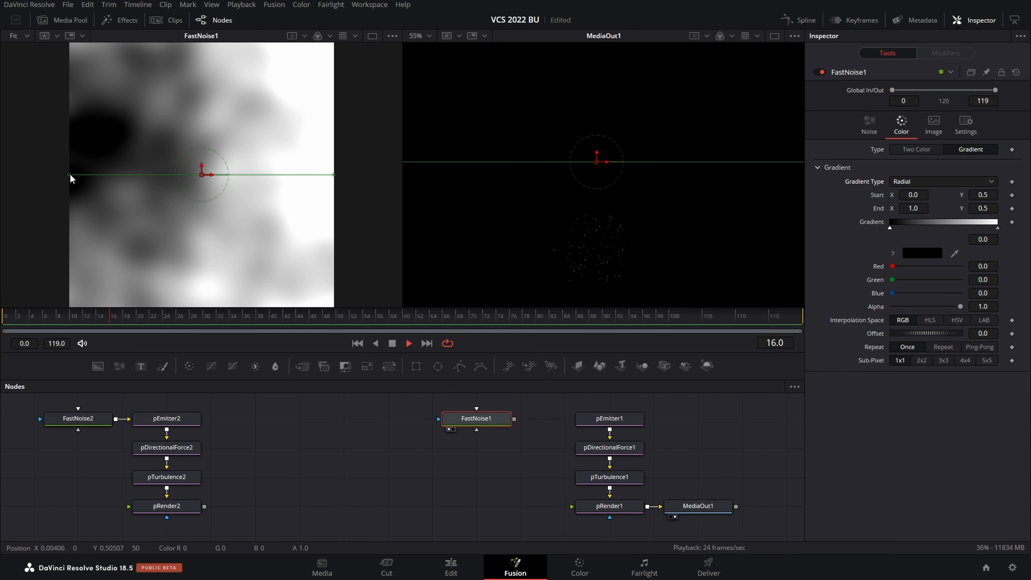
Place the radial gradient's start at the image centre and its end at about X 0.77, Y 0.80.
left_click_drag(68, 175, 205, 177)
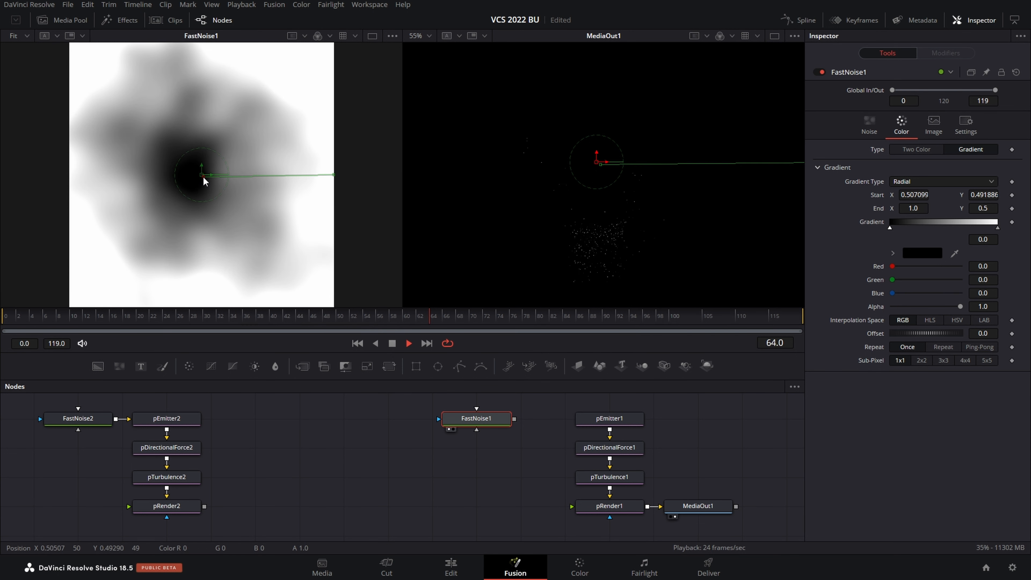
left_click_drag(333, 176, 267, 102)
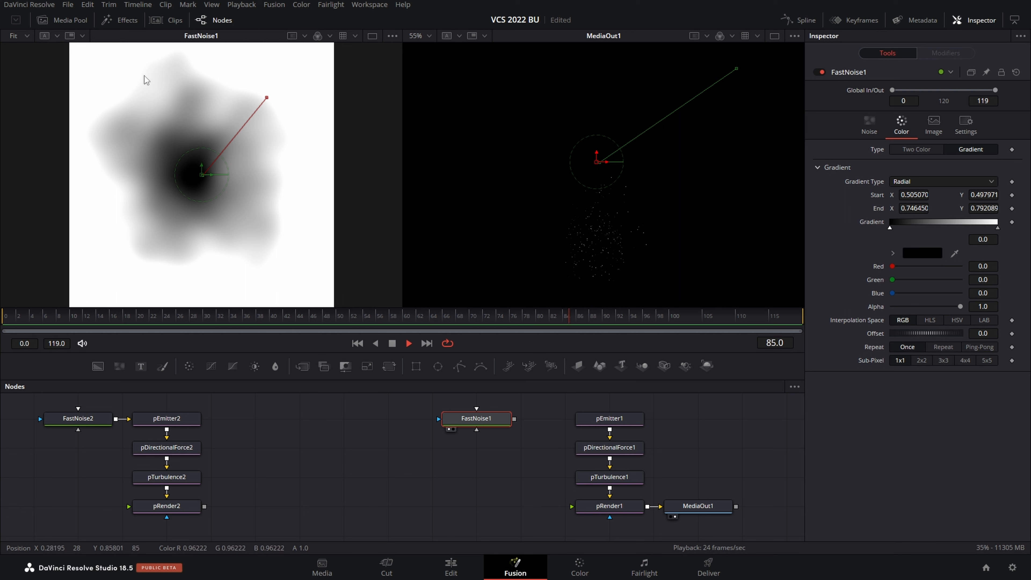
mouse_move(267, 99)
left_mouse_down()
mouse_move(286, 70)
mouse_move(266, 102)
mouse_move(273, 97)
left_mouse_up()
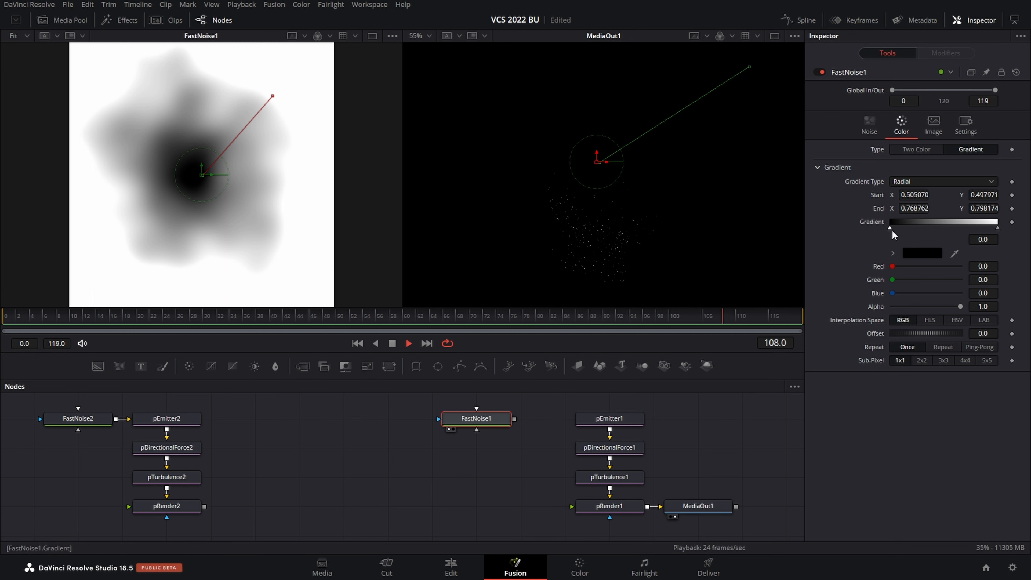
Color the gradient's start stop white and its end stop black with an Alpha of 0.
left_click(922, 248)
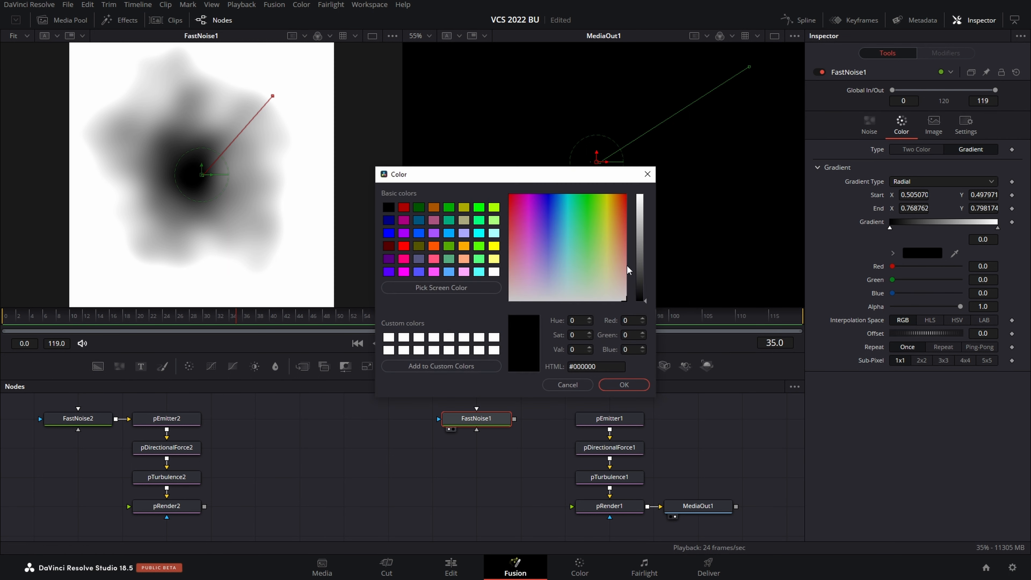
left_click_drag(640, 232, 640, 194)
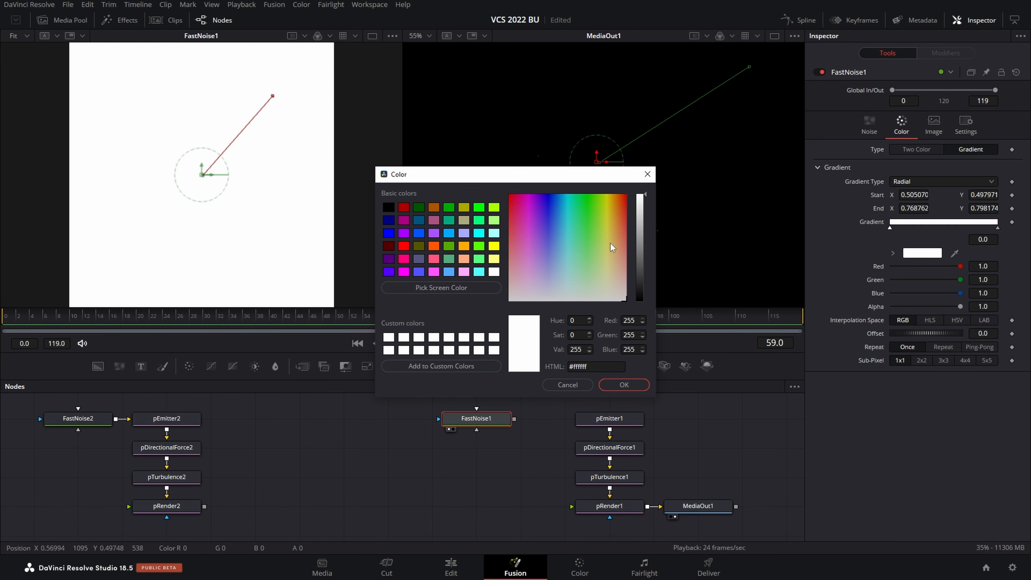
left_click(624, 385)
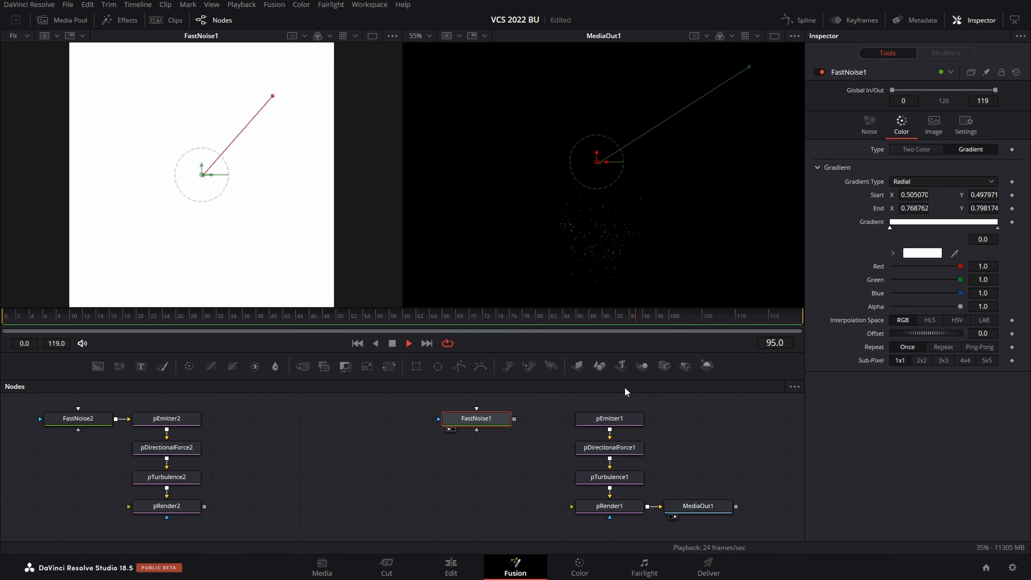
left_click(998, 228)
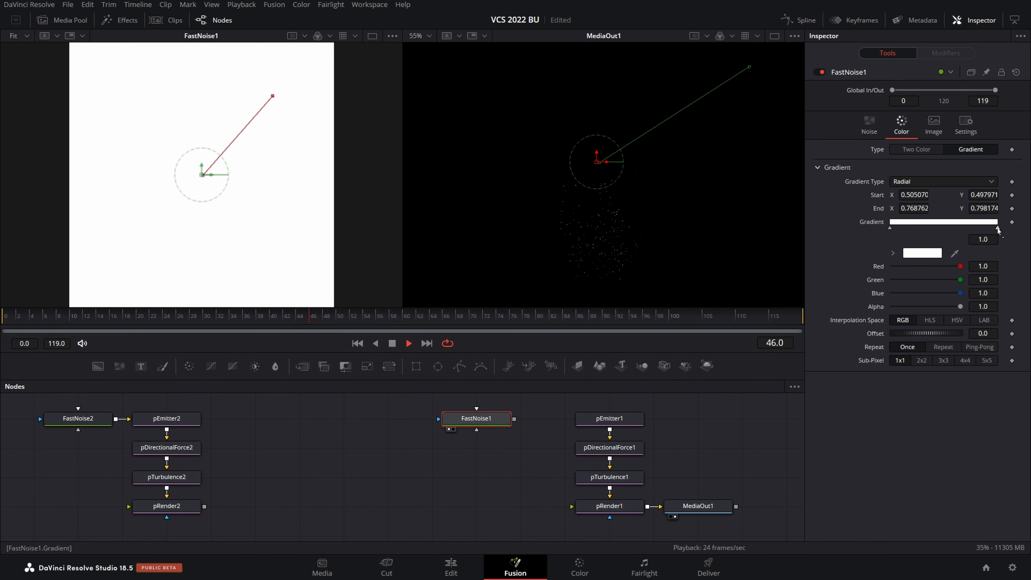
left_click(923, 252)
left_click_drag(637, 215, 641, 302)
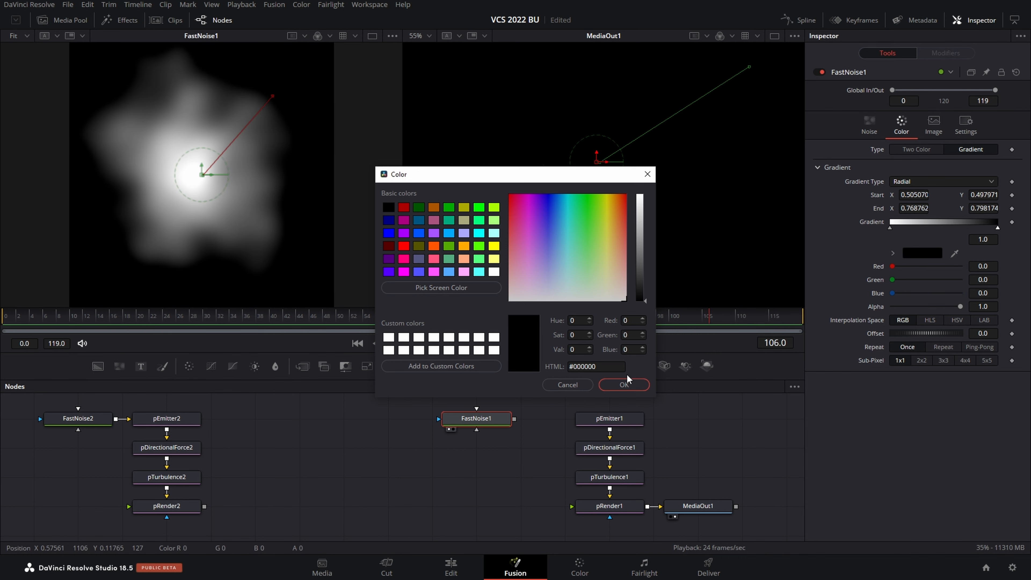
left_click(624, 385)
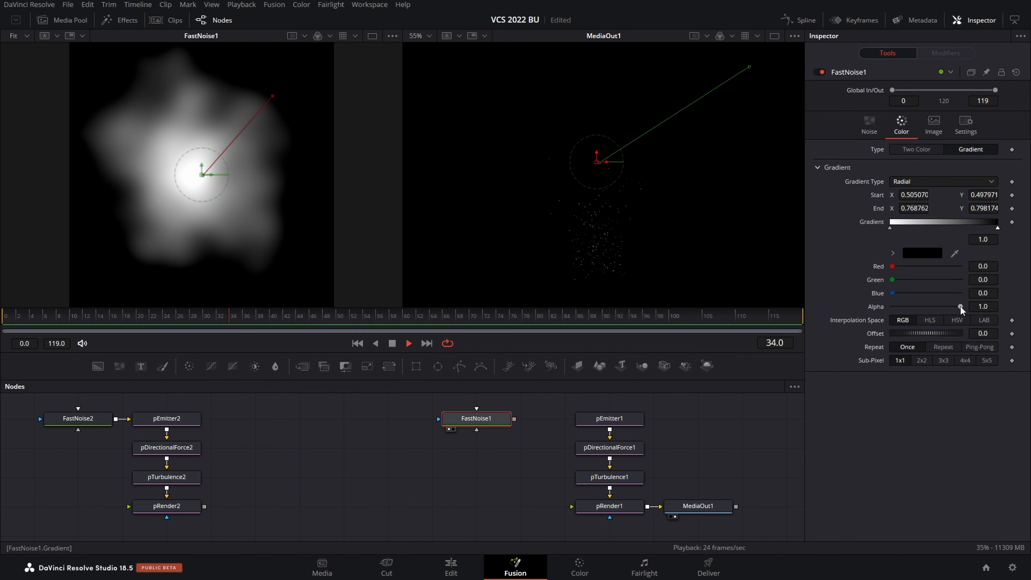
left_click_drag(960, 306, 885, 319)
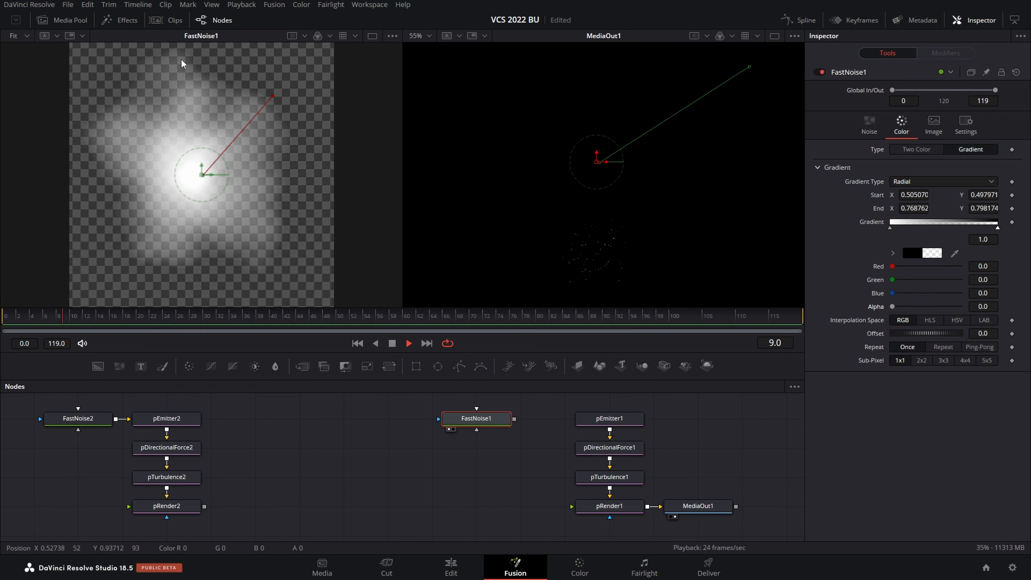
Set FastNoise1's Detail to about 3.94, Contrast to about 1.19 and Seethe Rate to about 0.614.
left_click(871, 126)
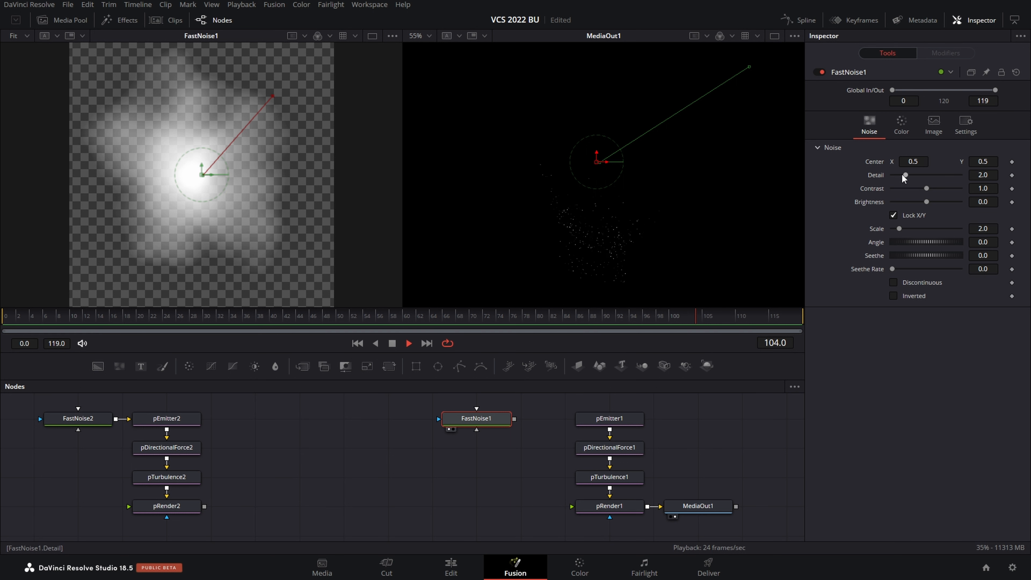
left_click_drag(904, 175, 930, 188)
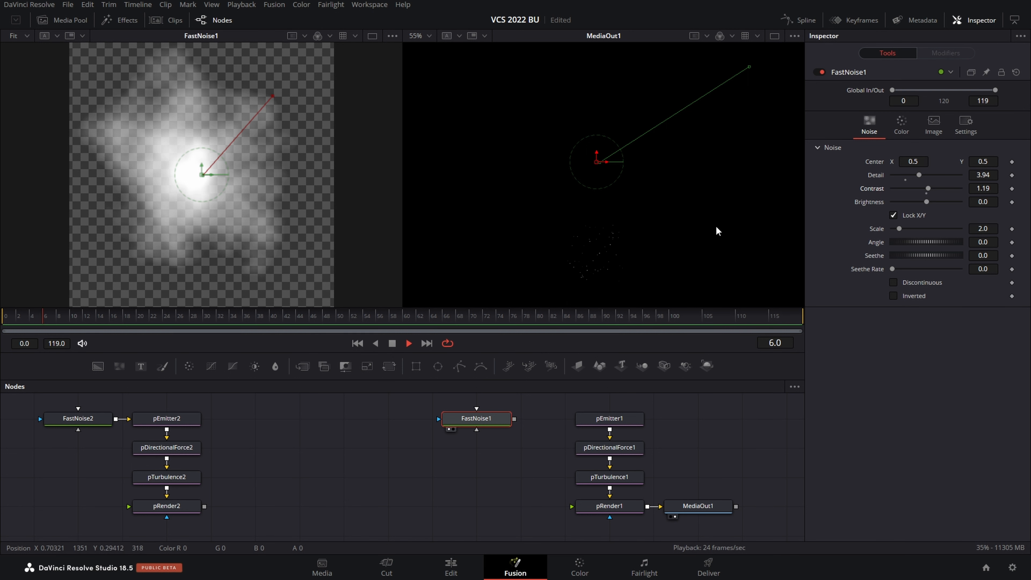
left_click_drag(891, 268, 933, 275)
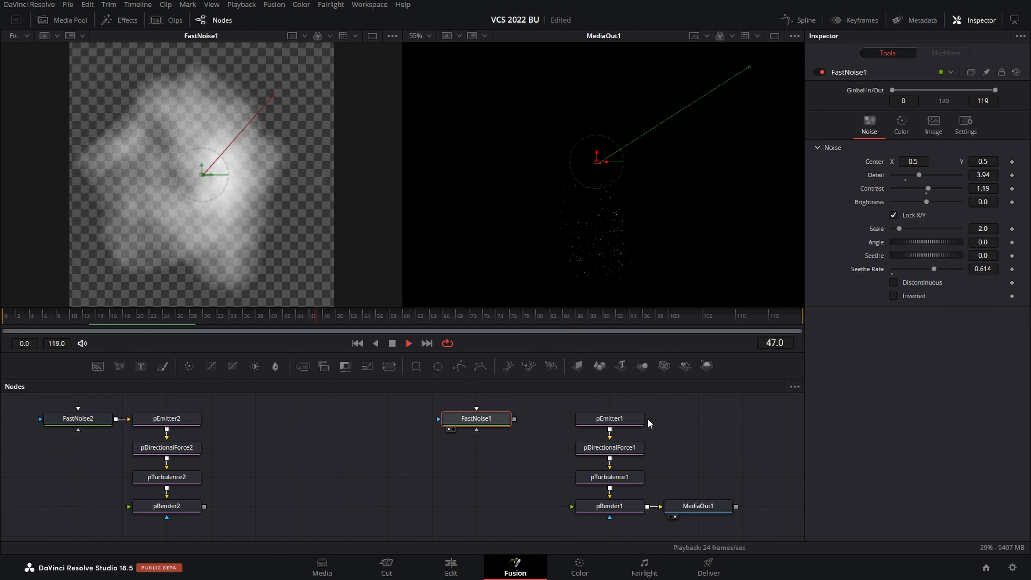
Change pEmitter1's particle style to Bitmap and connect FastNoise1 to it as the style bitmap.
left_click(638, 418)
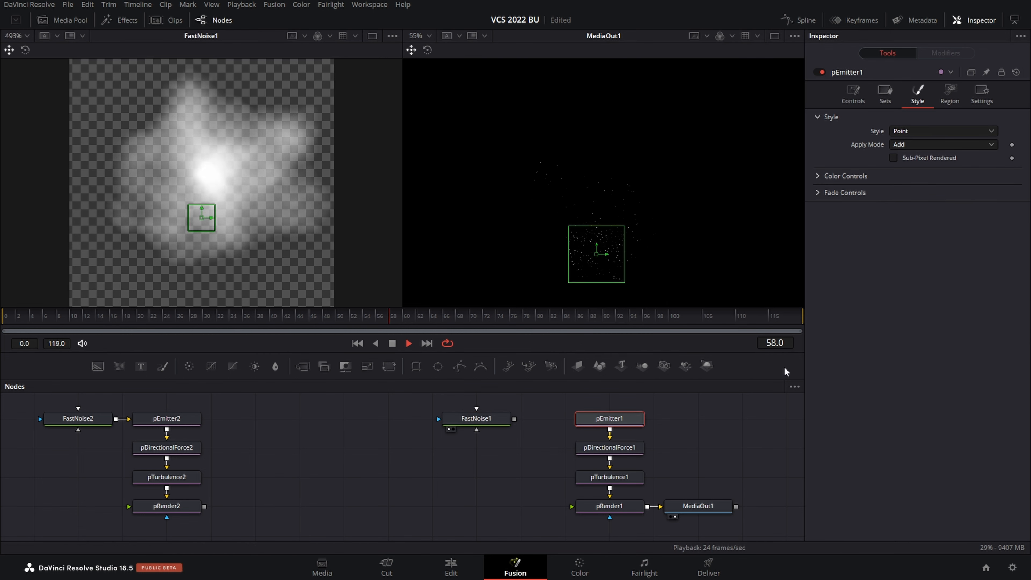
left_click(917, 130)
left_click(932, 158)
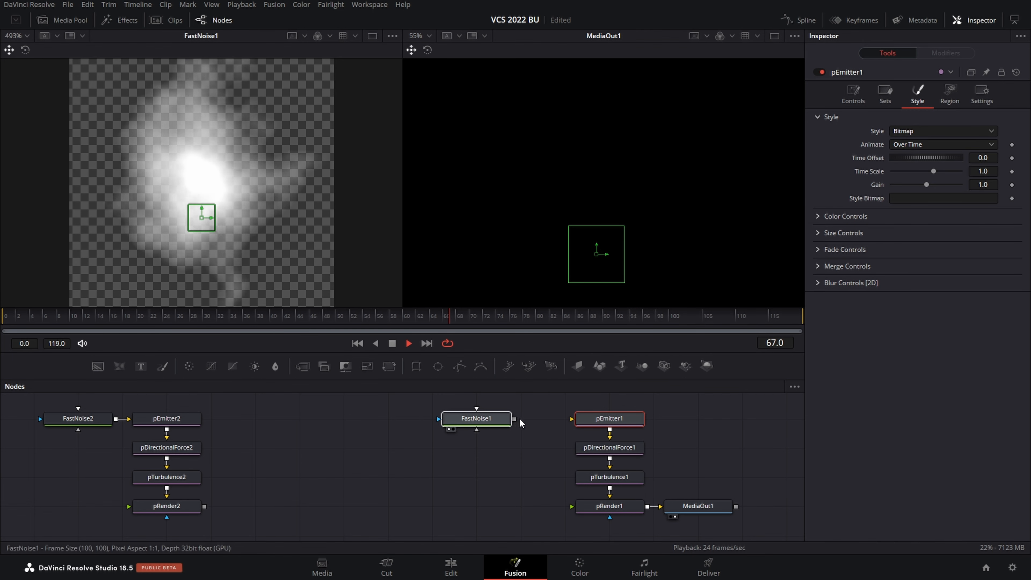
left_click_drag(510, 422, 557, 424)
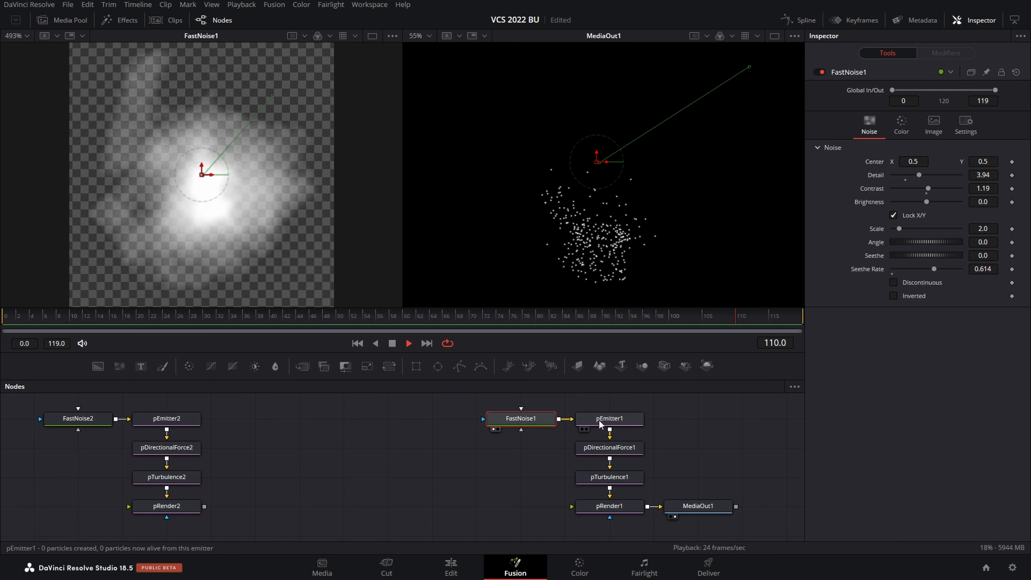
Set the bitmap style's Animate option on pEmitter1 to Particle Age.
key("space")
scroll(598, 223, "up", 10)
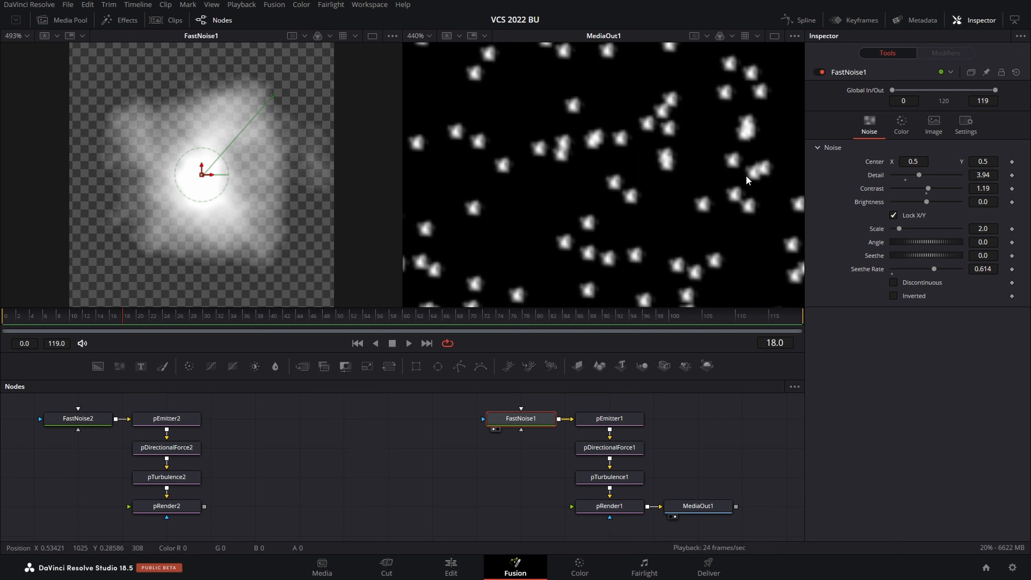
left_click(633, 416)
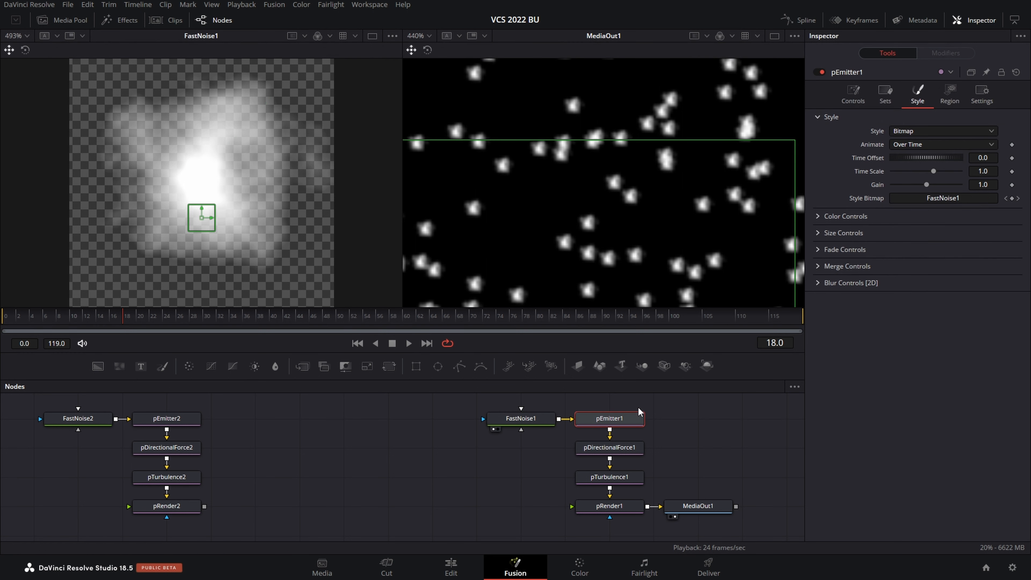
left_click(943, 173)
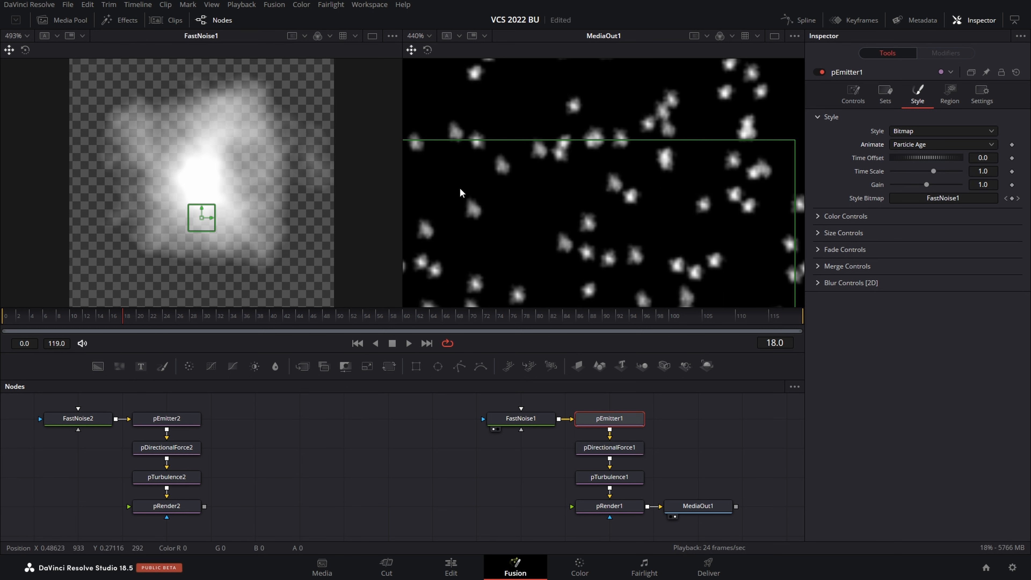
scroll(459, 187, "down", 6)
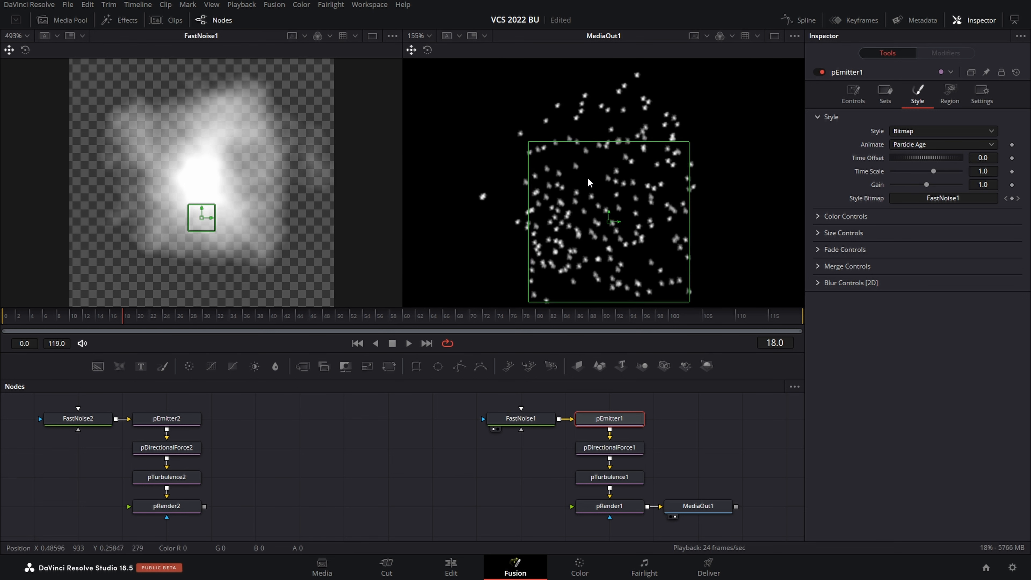
scroll(586, 177, "down", 2)
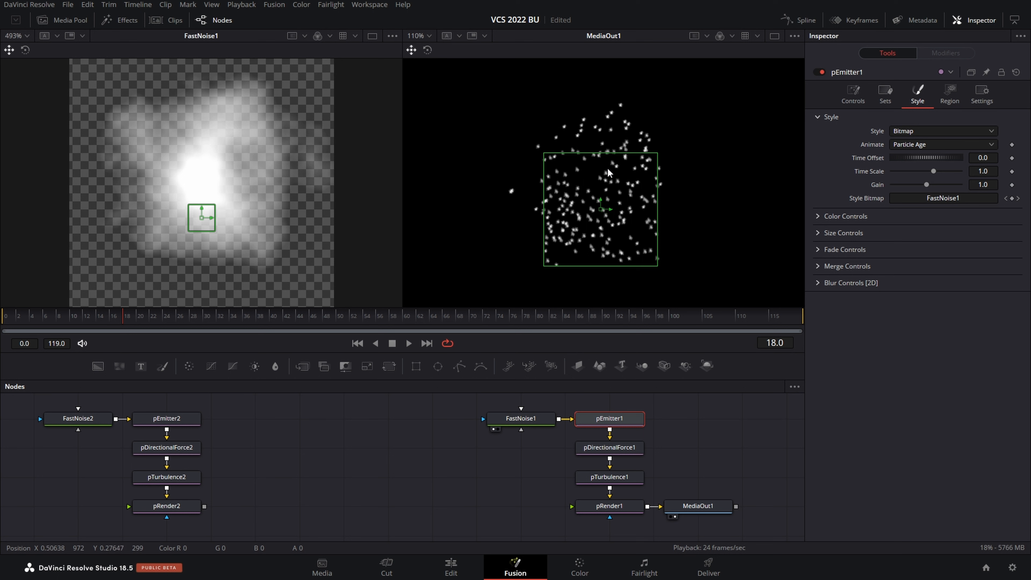
left_click_drag(729, 208, 727, 225)
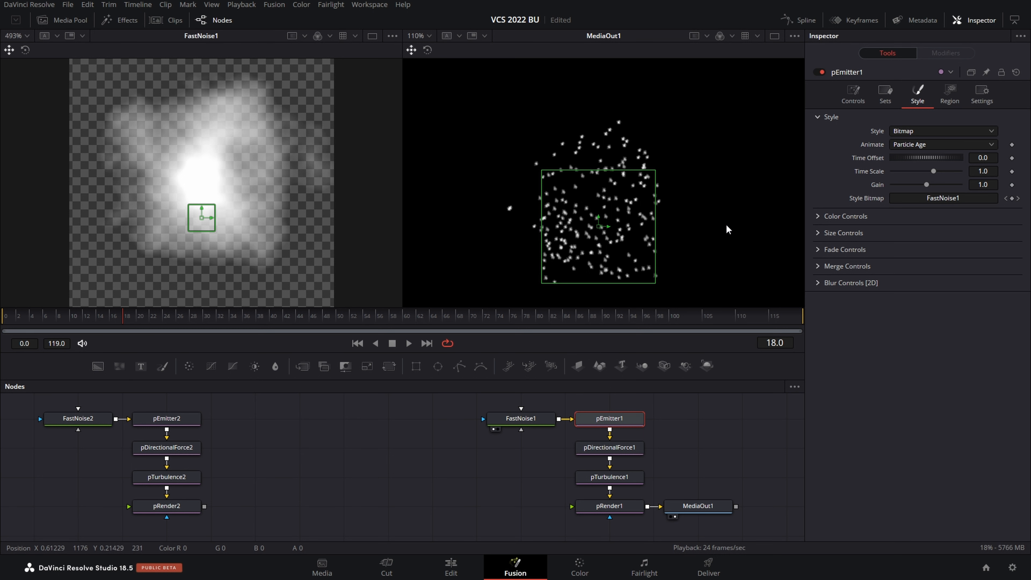
At frame 79, add three stops to pEmitter1's Color Over Life gradient, at about 0.37, 0.67 and 1.0.
left_click_drag(365, 321, 530, 323)
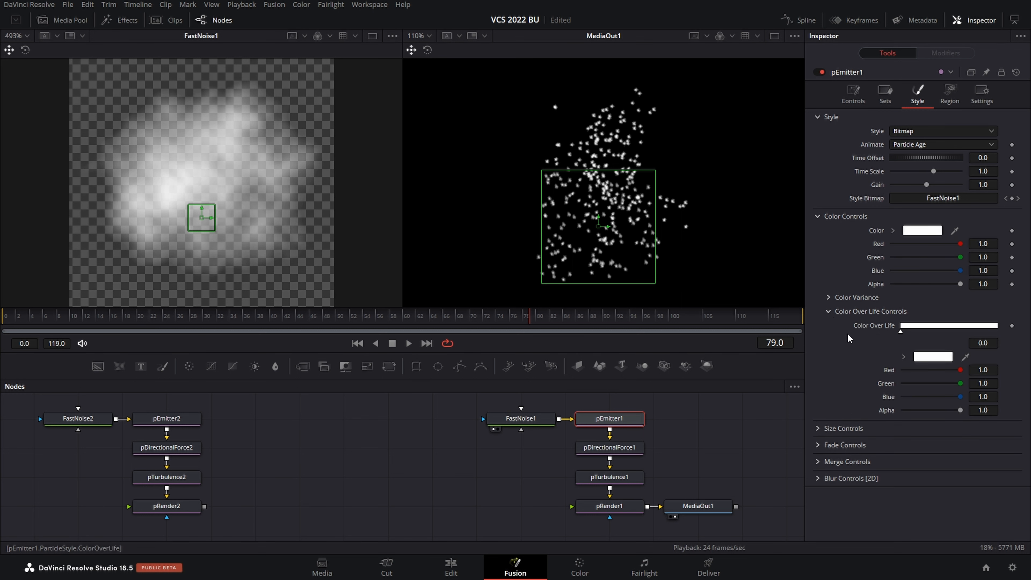
left_click_drag(639, 134, 658, 164)
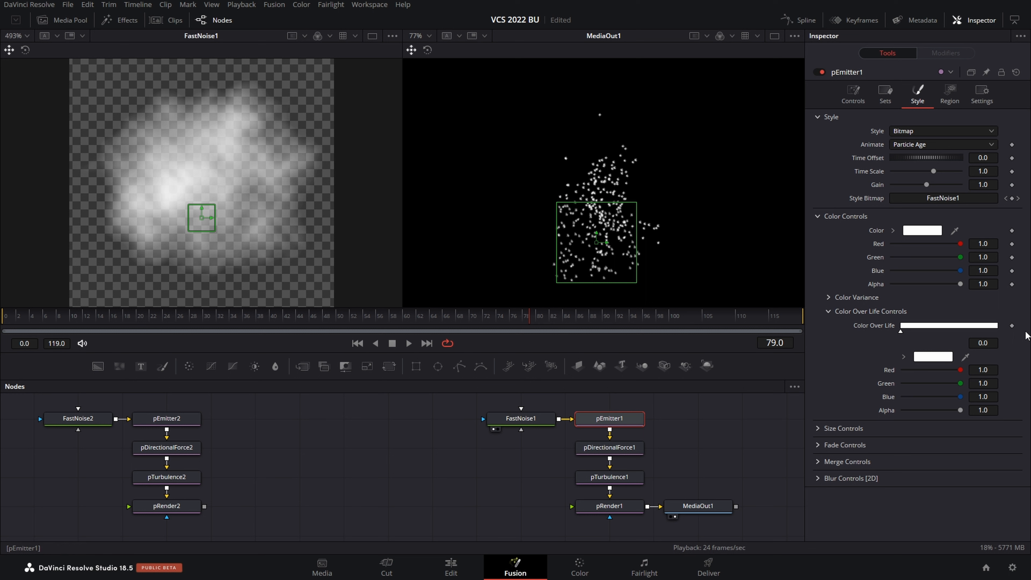
left_click_drag(963, 329, 999, 330)
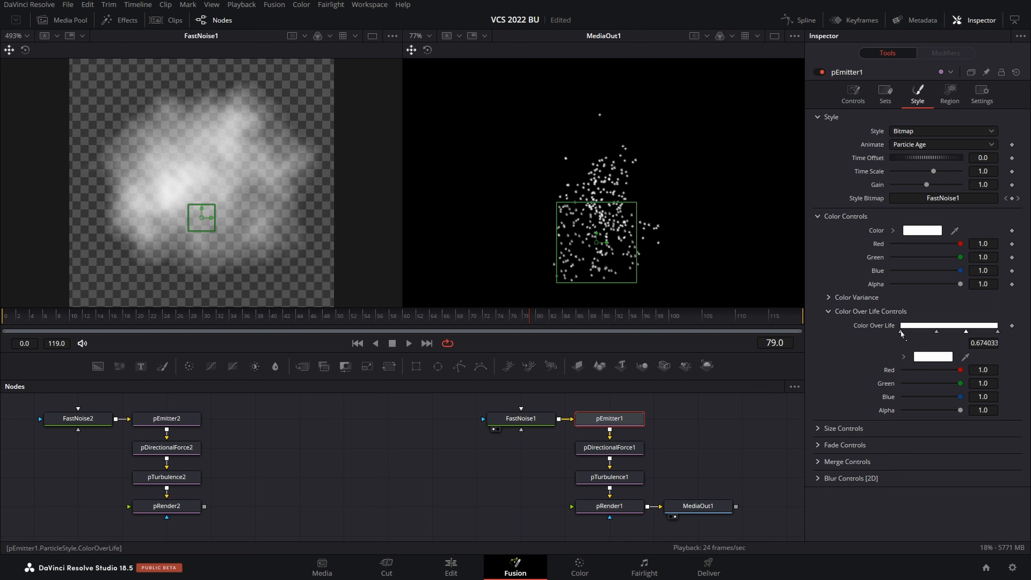
Color the Color Over Life stops from pale cream at the start through orange tones to dark red (Red about 0.67) at the end.
left_click(922, 356)
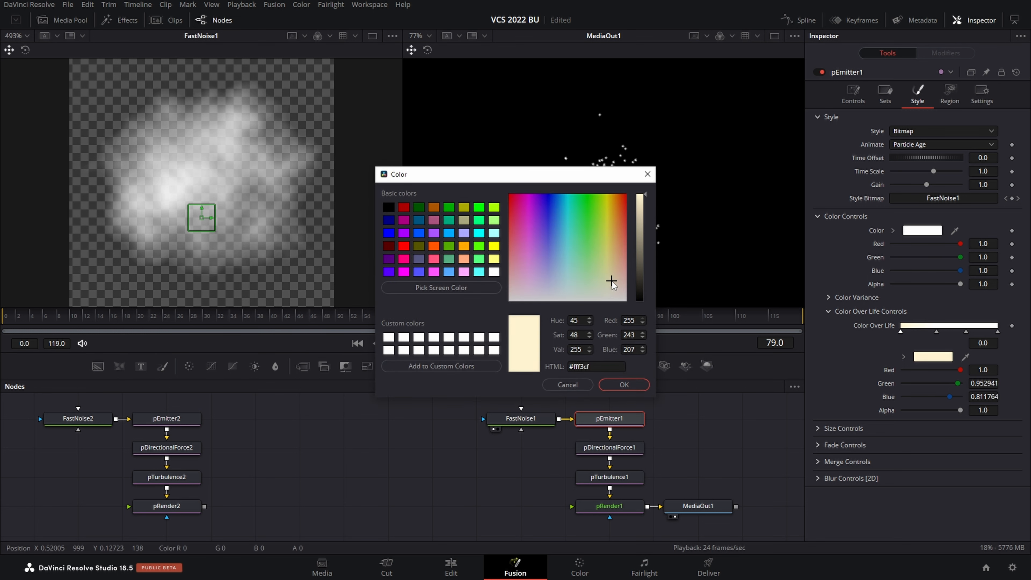
left_click(626, 386)
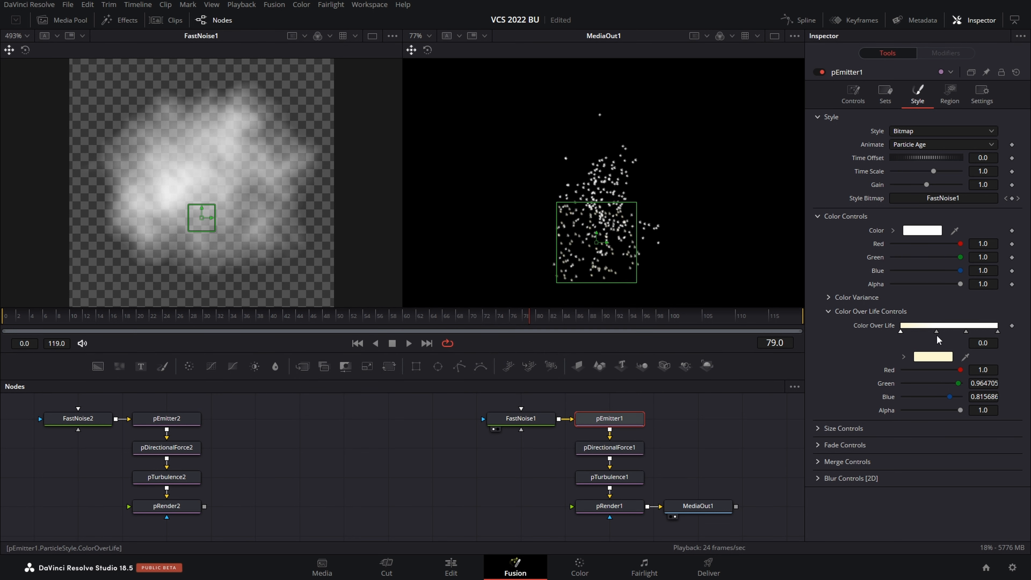
left_click(937, 332)
left_click(927, 360)
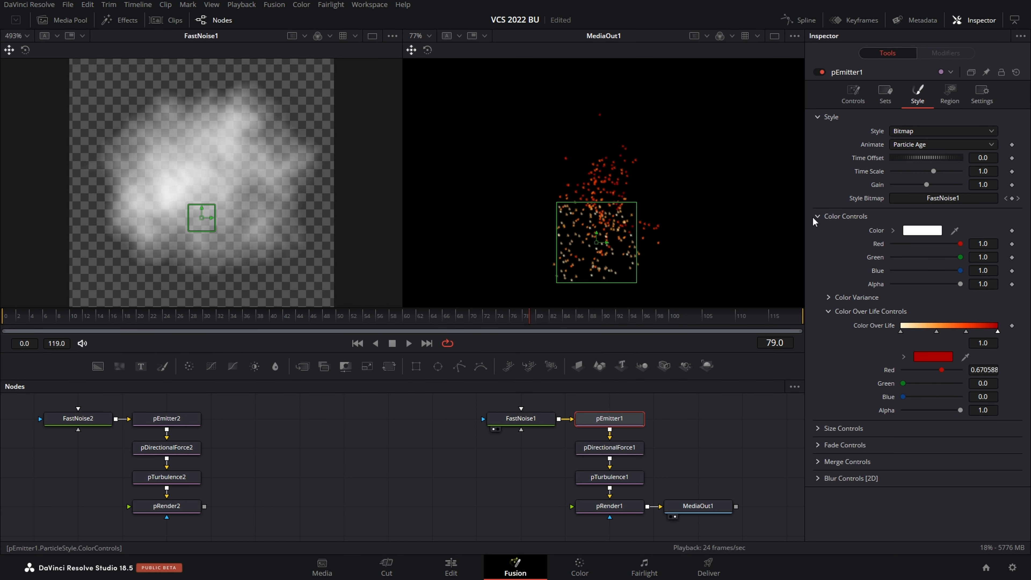
Set pEmitter1's particle Size to 0.8 and lower the end point of the Size Over Life curve so particles shrink with age.
left_click(817, 216)
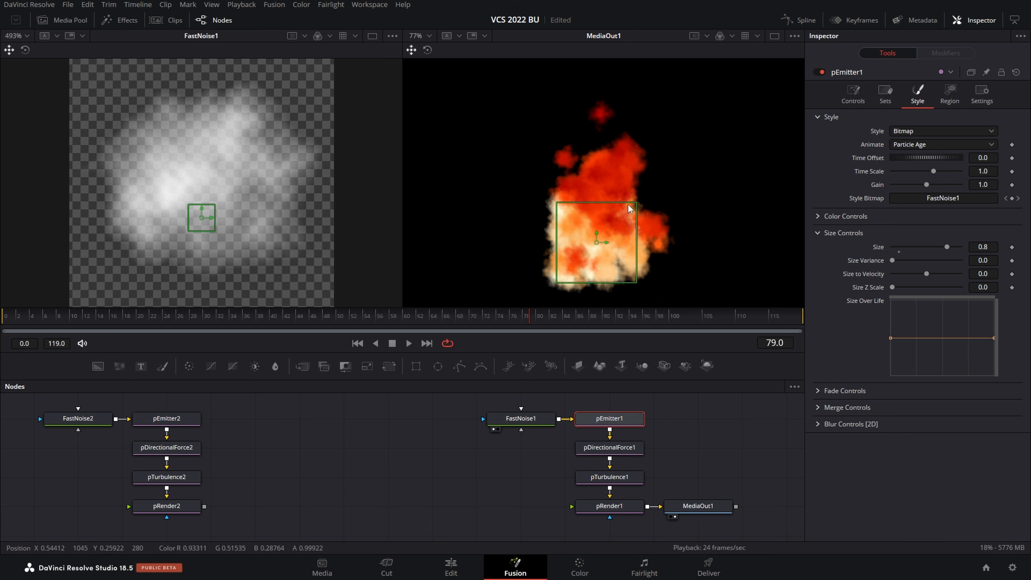
key("space")
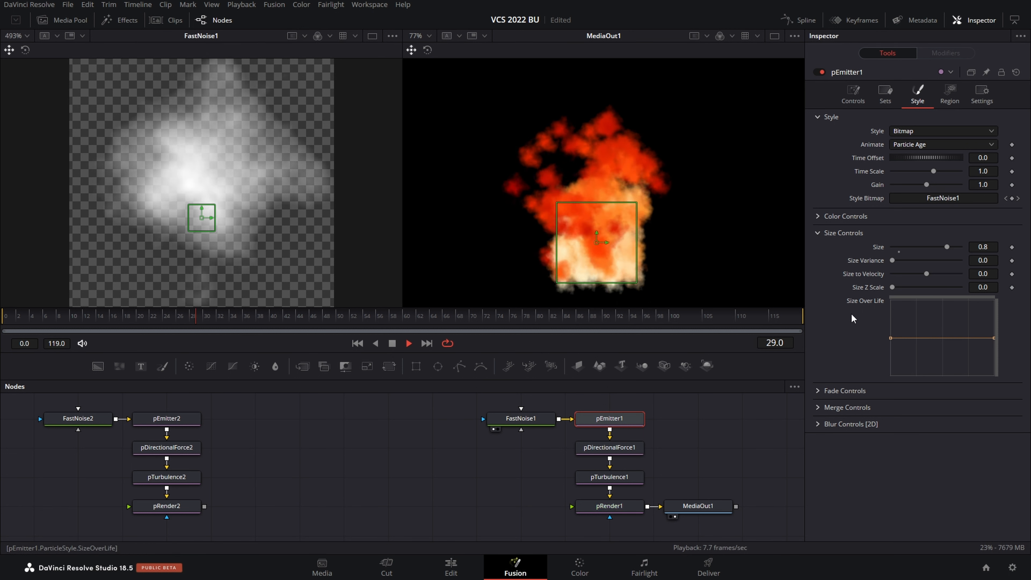
left_click_drag(994, 338, 994, 357)
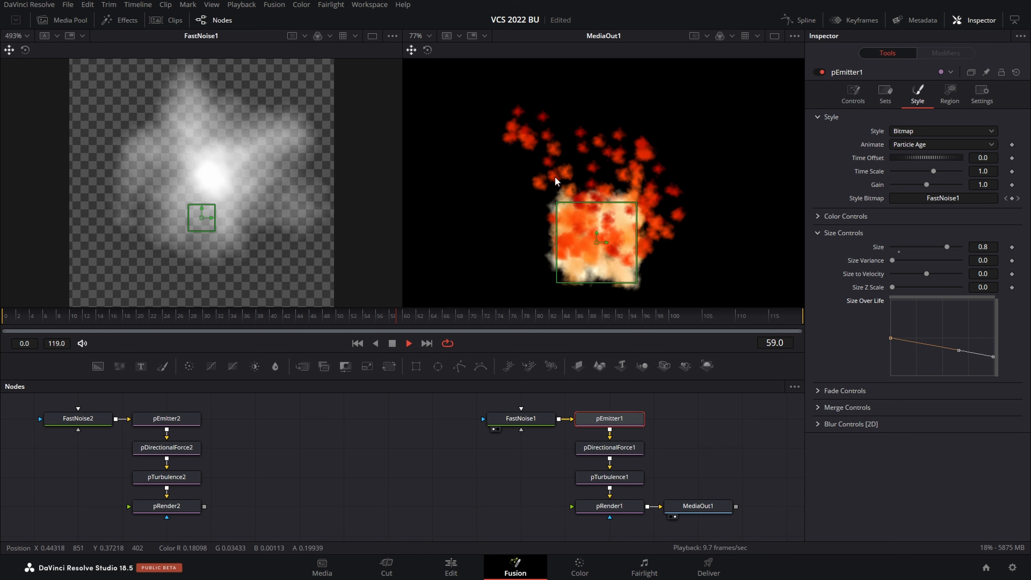
left_click(845, 97)
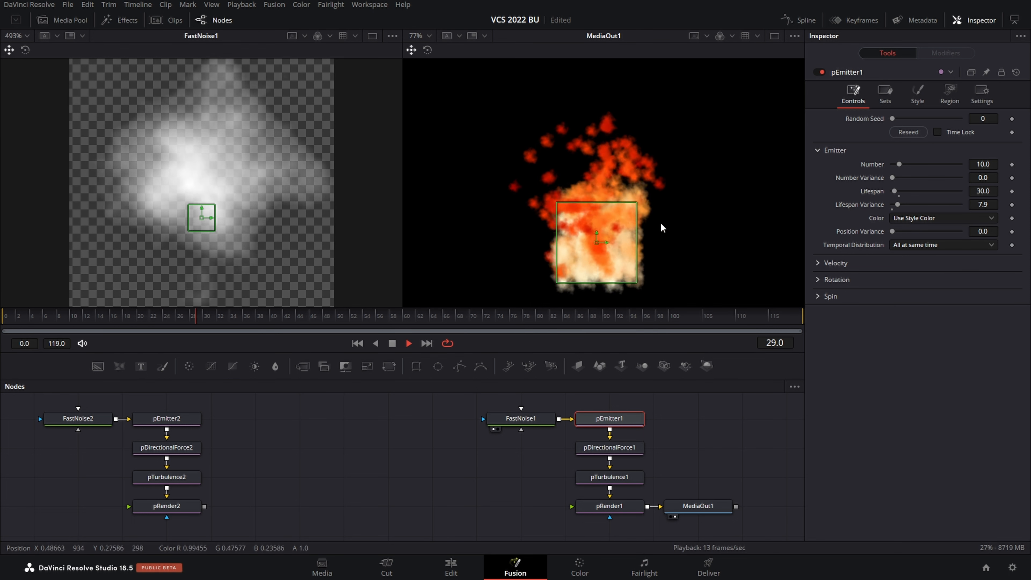
left_click(908, 100)
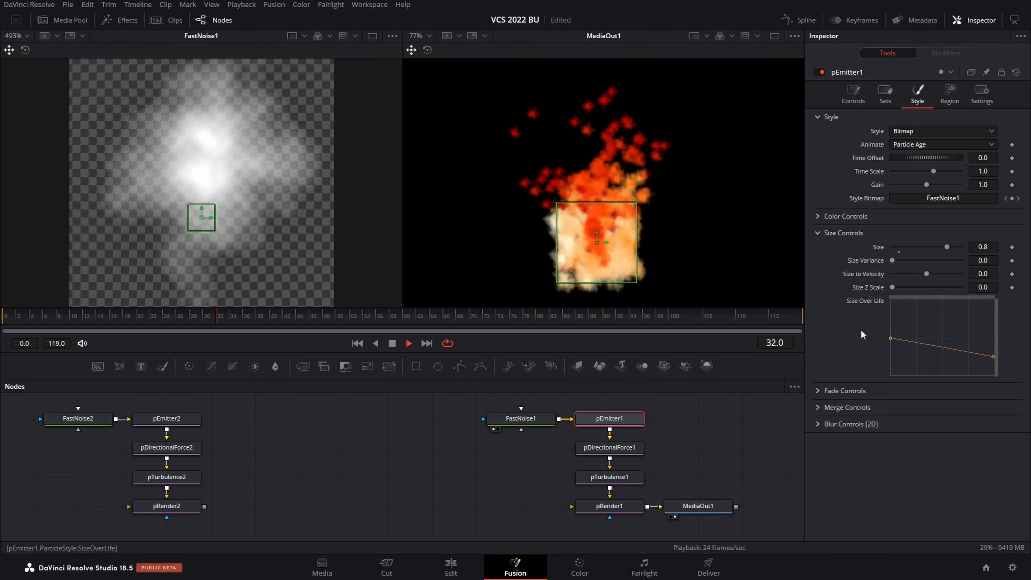
Set the Fade Out value of pEmitter1's particles to about 0.517.
left_click(818, 233)
left_click(817, 246)
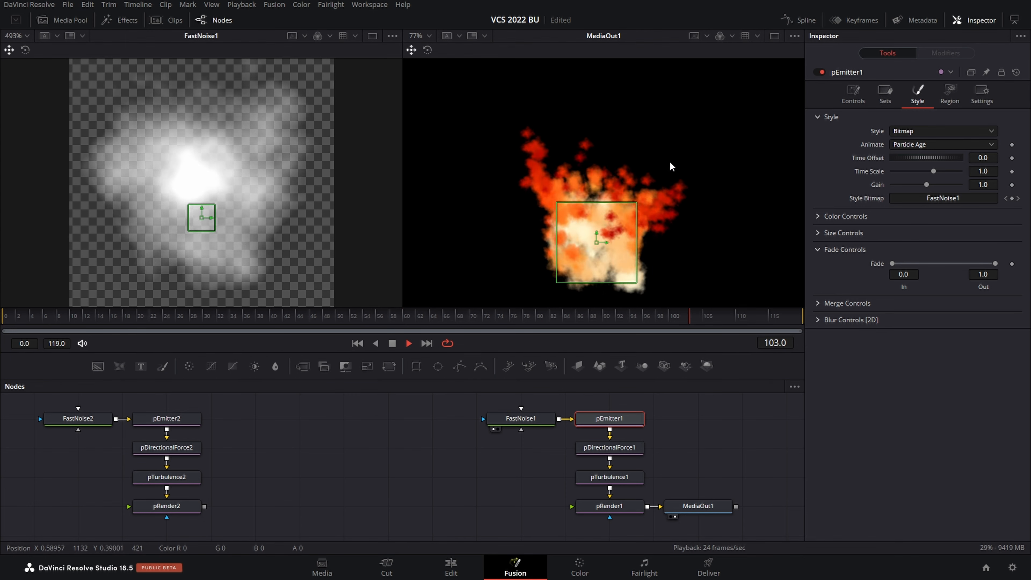
left_click_drag(995, 263, 948, 264)
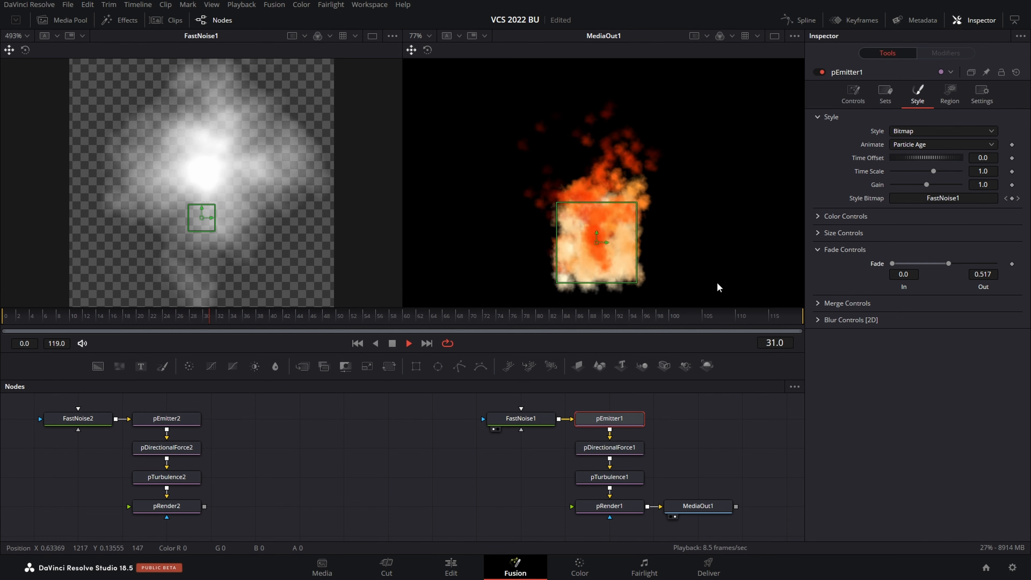
Raise Burn In [2D] in pEmitter1's merge settings to about 0.26.
left_click(818, 301)
left_click(817, 249)
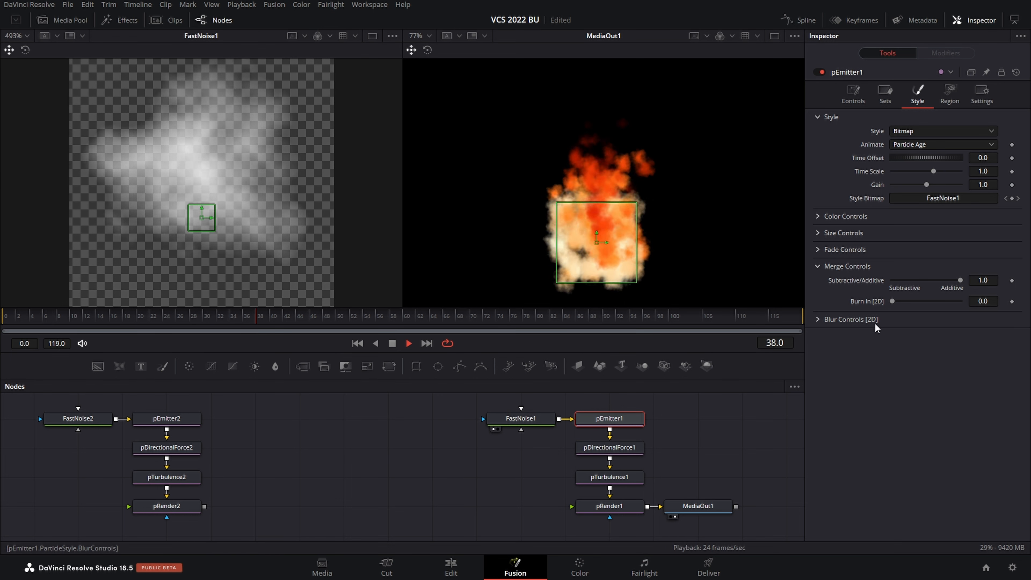
left_click_drag(892, 301, 906, 304)
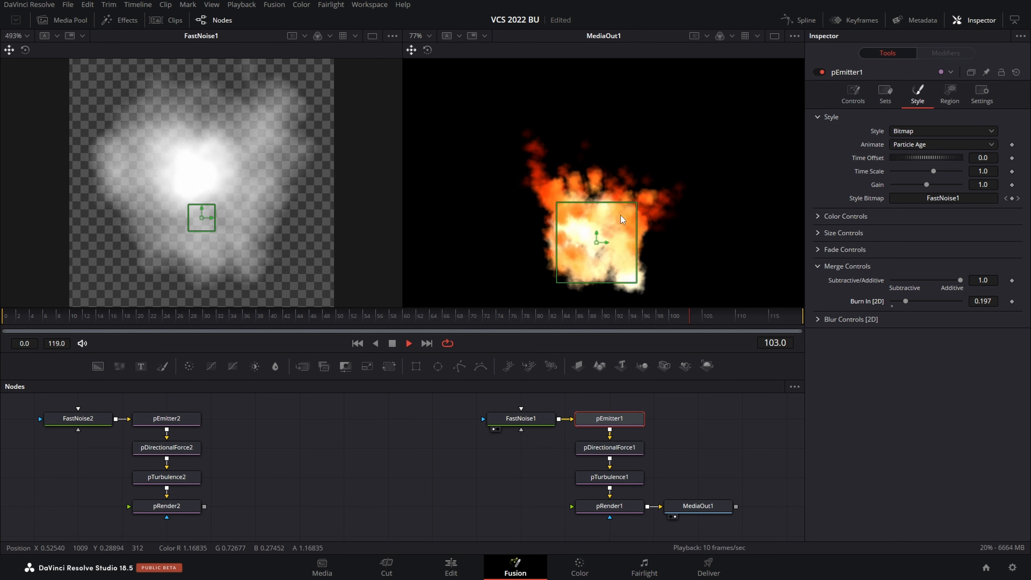
mouse_move(905, 301)
left_mouse_down()
mouse_move(946, 301)
mouse_move(909, 301)
left_mouse_up()
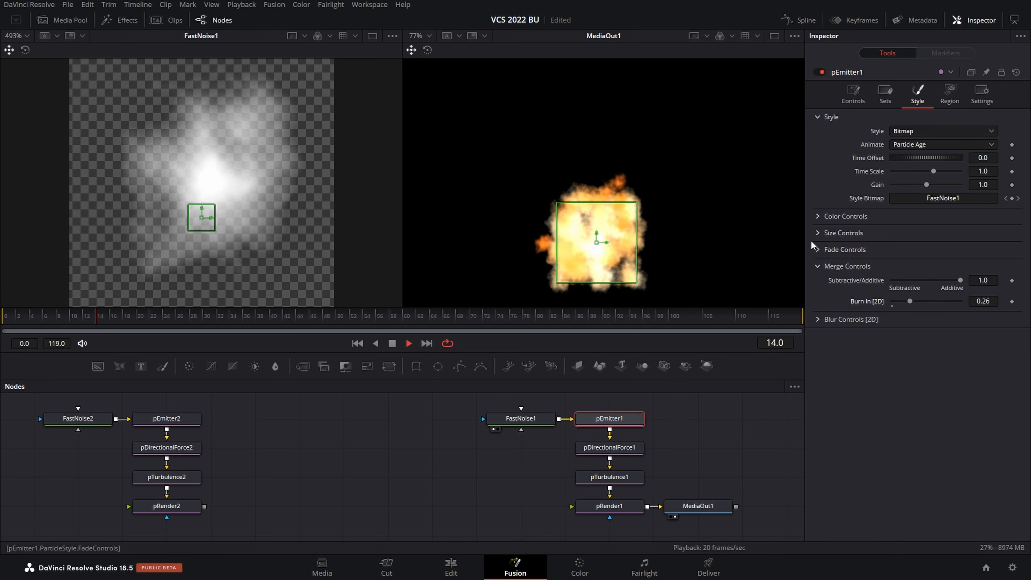
Set pEmitter1's Red Variance High to about 0.337 and its Blue Variance Low to about -0.475.
left_click(817, 216)
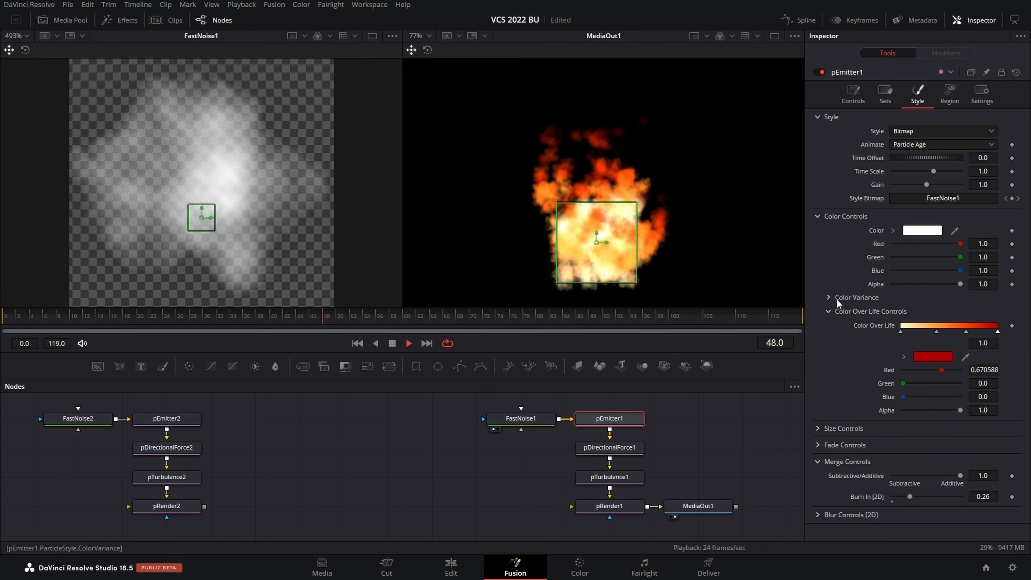
left_click(828, 298)
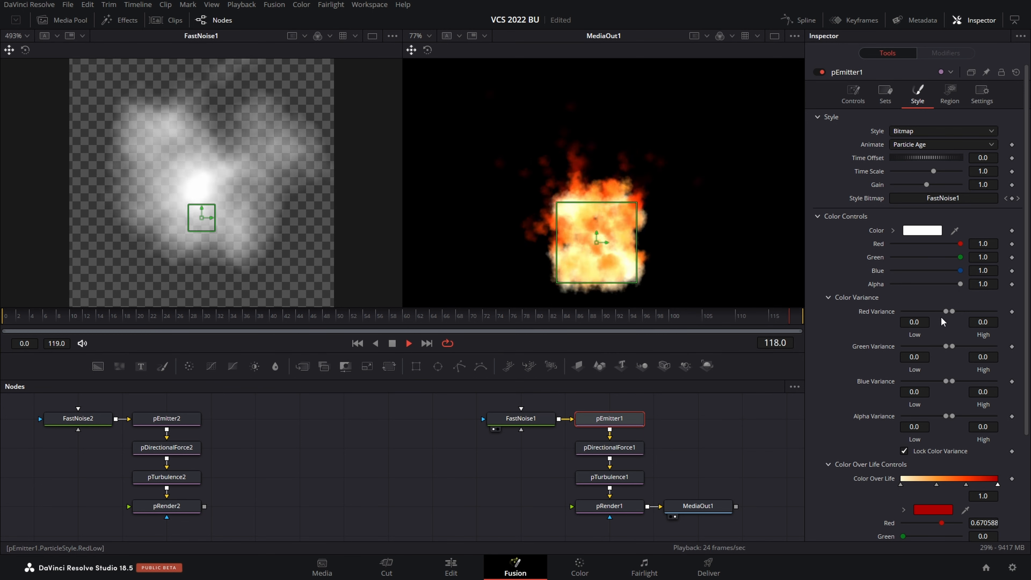
left_click_drag(954, 311, 968, 312)
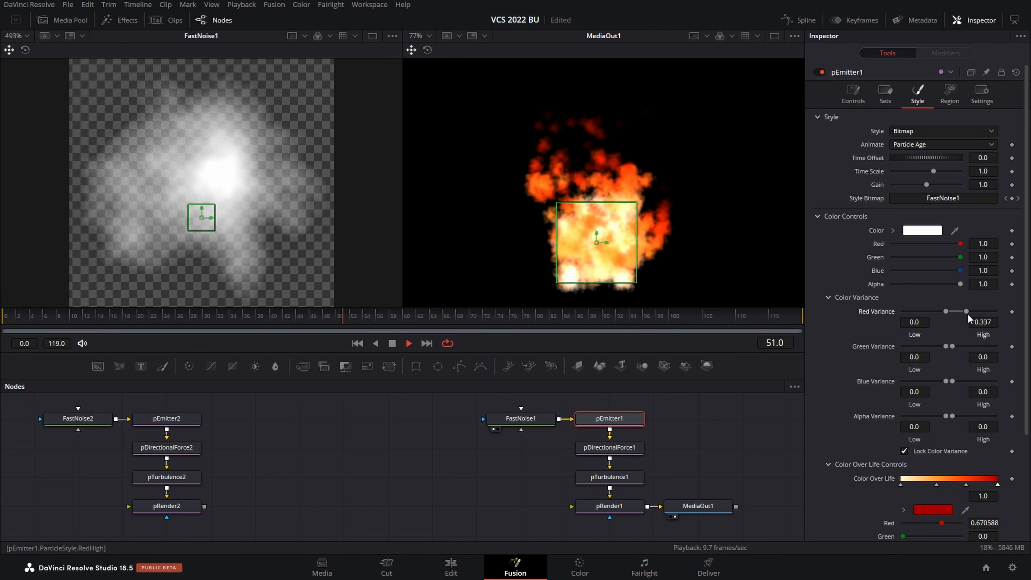
left_click_drag(946, 381, 942, 383)
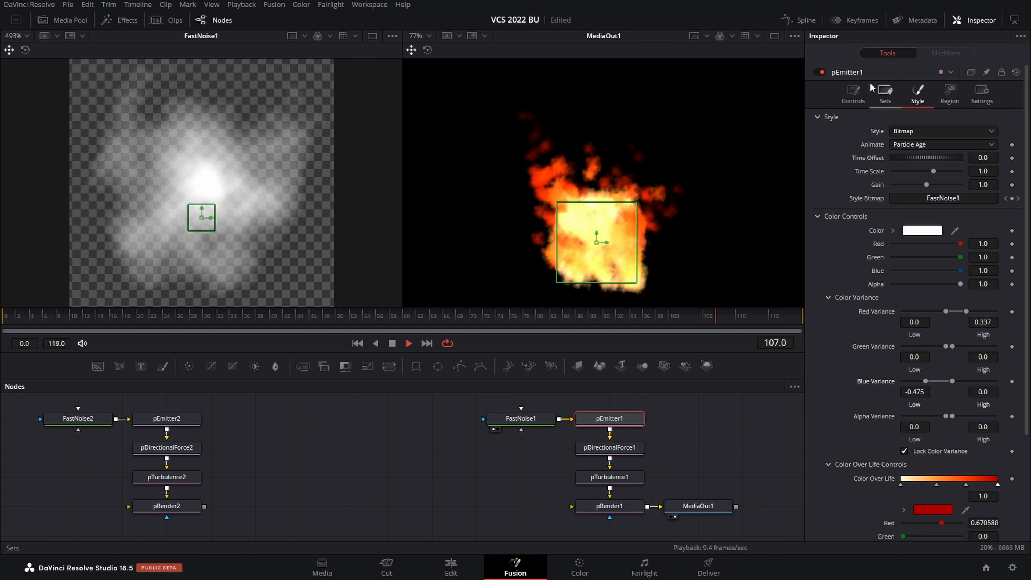
Set the Rotation Z Variance of pEmitter1's particles to 180.
left_click(846, 99)
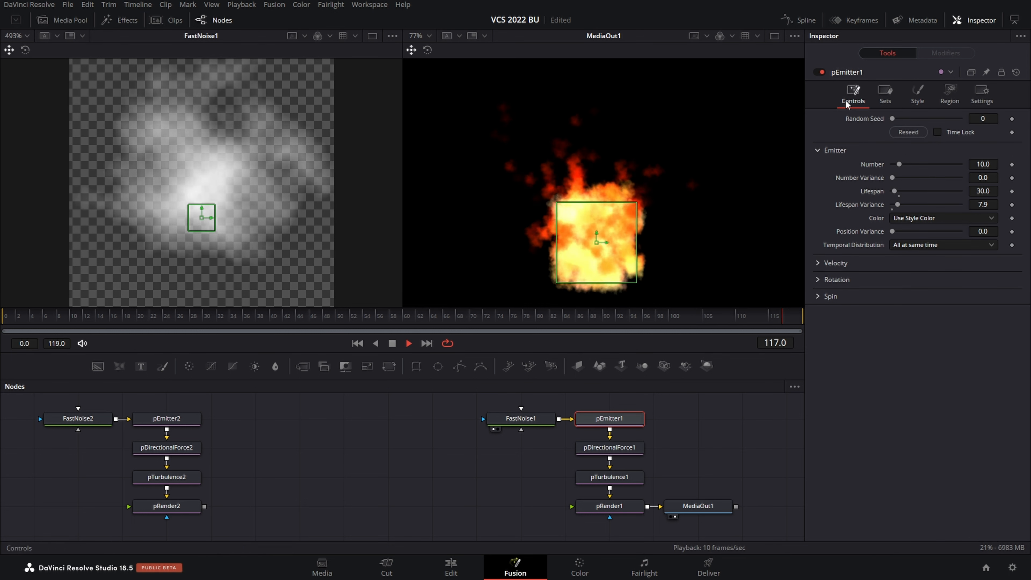
left_click(817, 279)
left_click(824, 405)
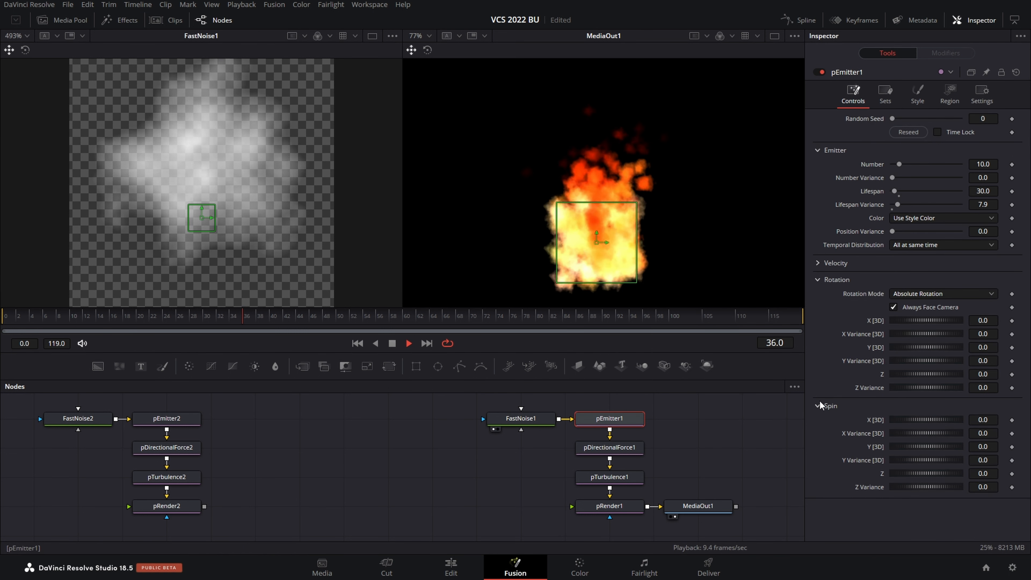
left_click(983, 388)
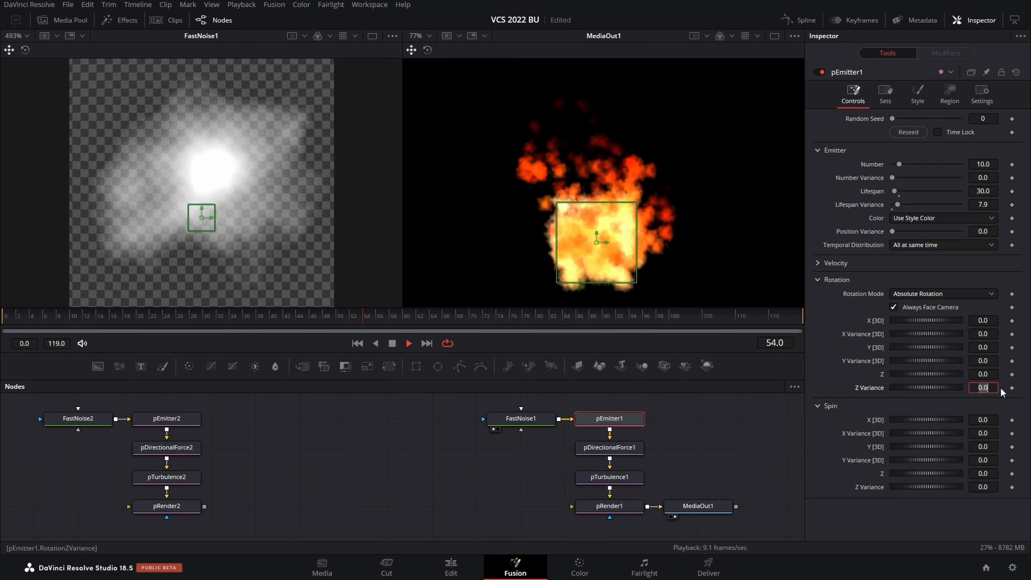
type("180")
key("Tab")
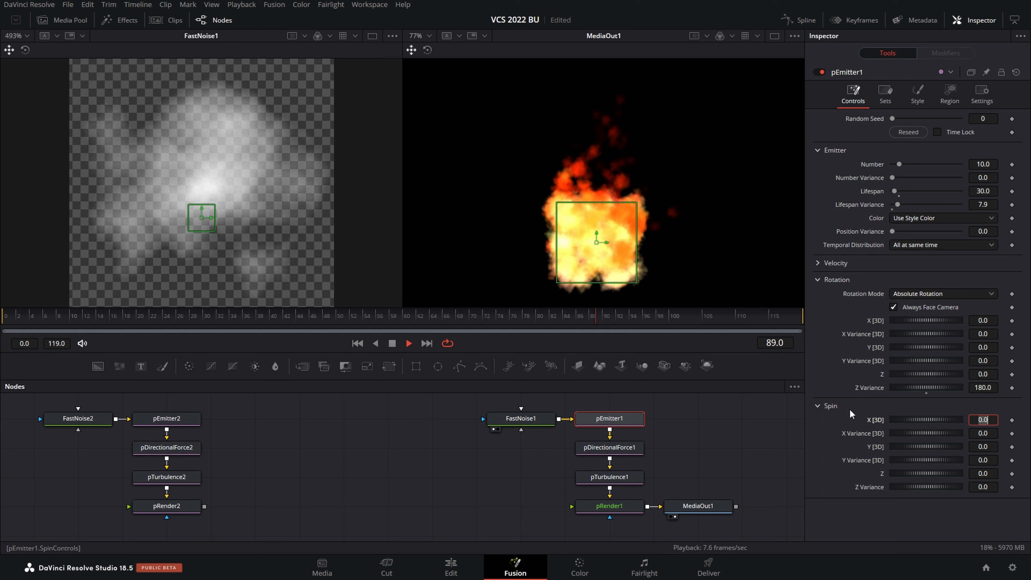
left_click(911, 514)
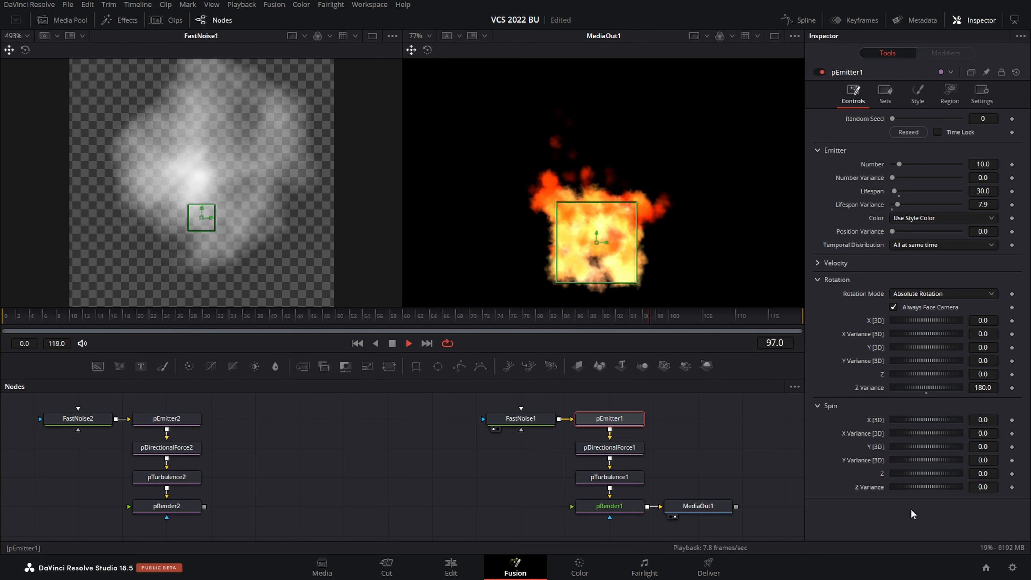
Set the Spin Z Variance of pEmitter1's particles to 25.
left_click(994, 487)
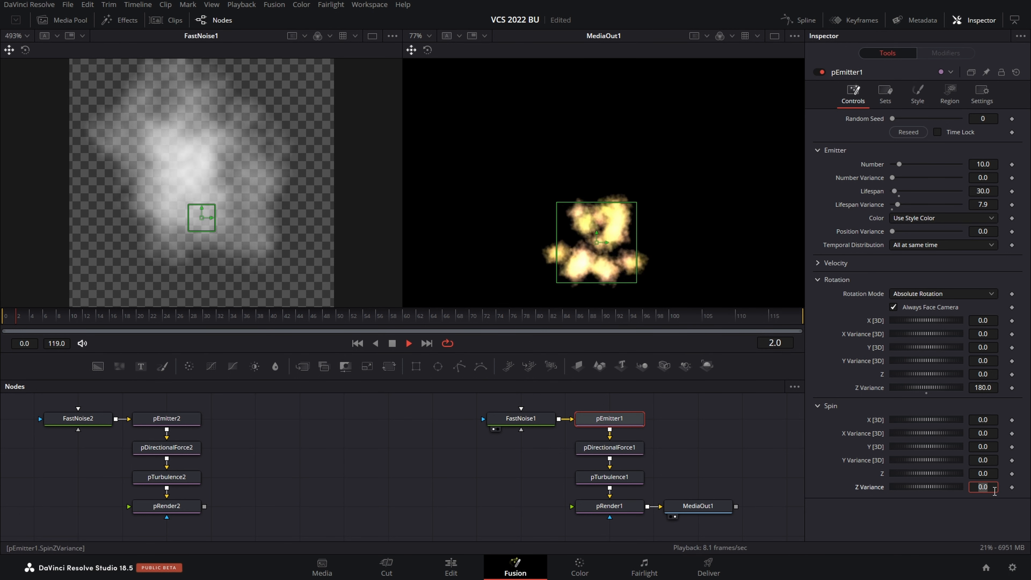
type("25")
key("Return")
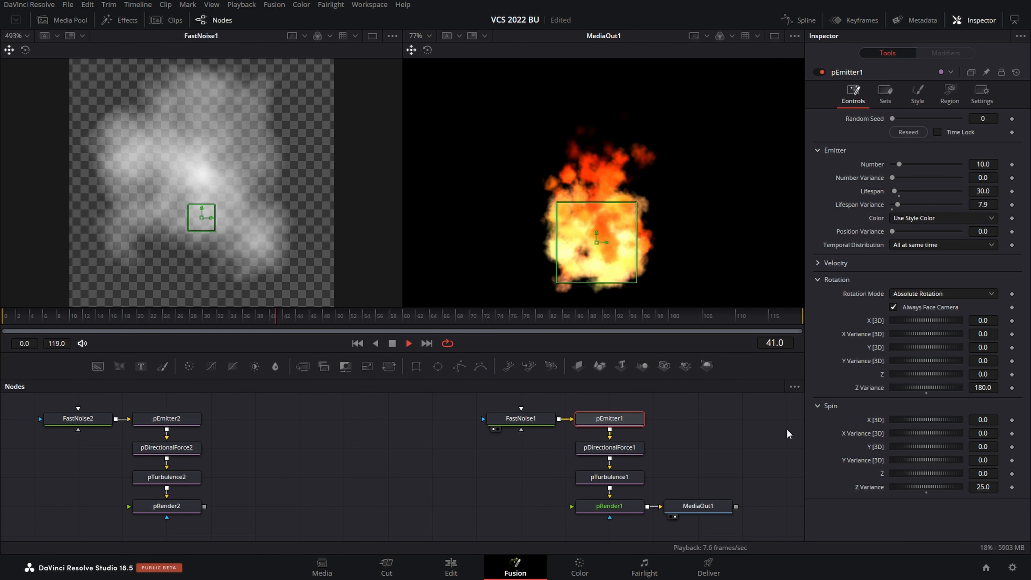
Return to the start of the timeline and set pRender1's Blur [2D] to 0.5 and Glow [2D] to 0.3.
left_click(609, 506)
left_click_drag(278, 317, 1, 321)
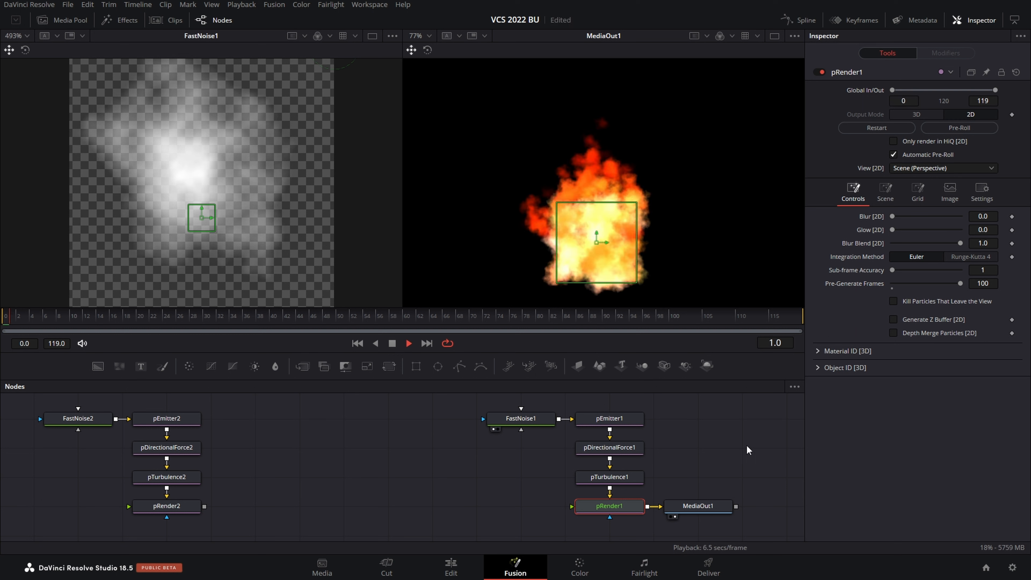
left_click_drag(895, 218, 897, 217)
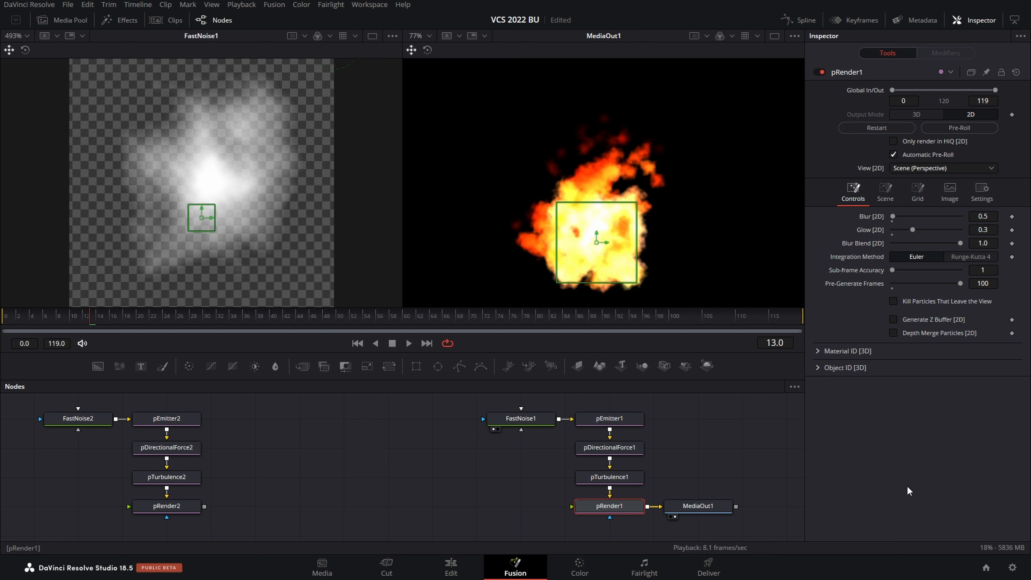
Set pEmitter1's Number to 200 particles and restart the particle simulation in pRender1.
key("space")
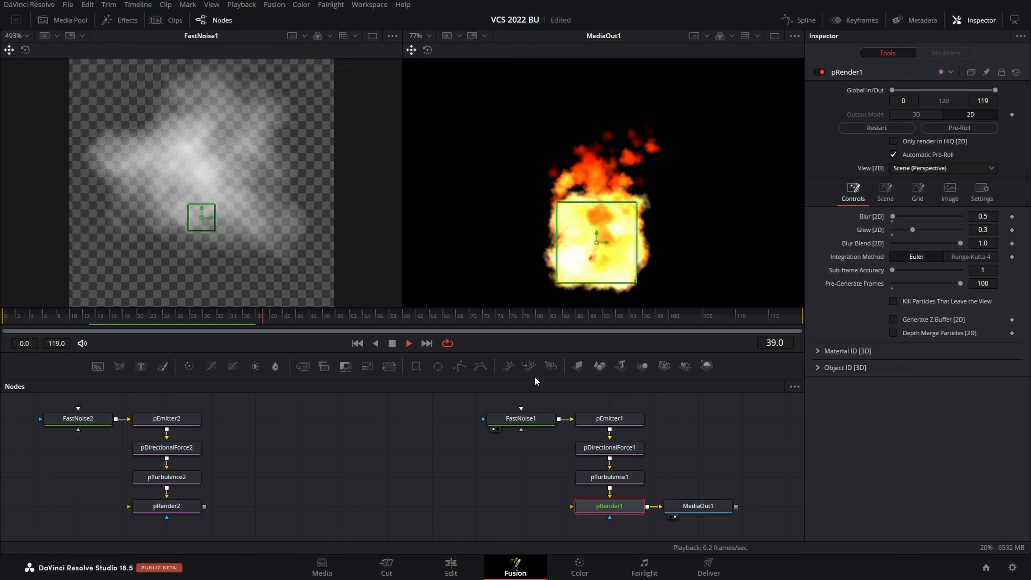
left_click(609, 418)
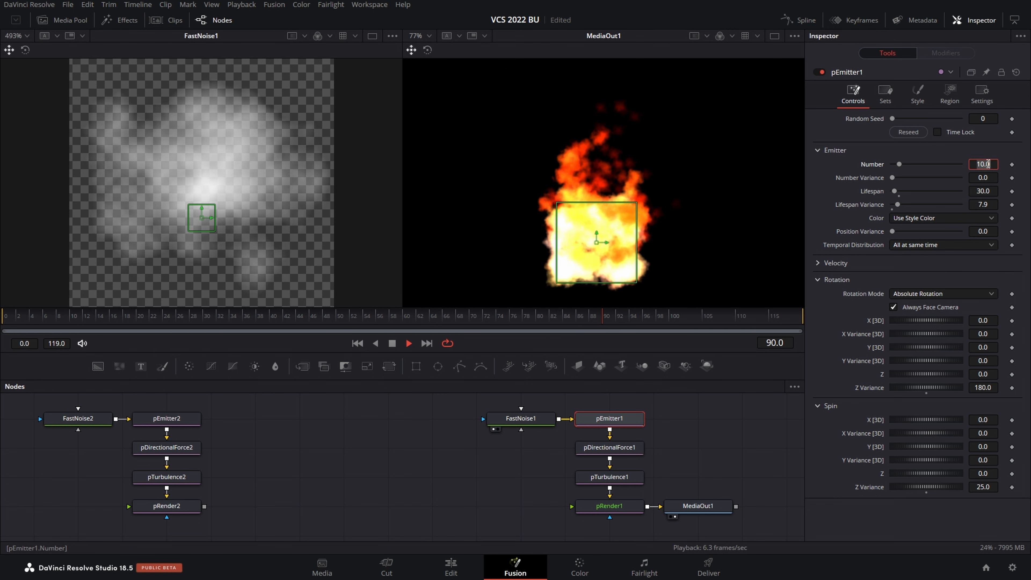
type("200")
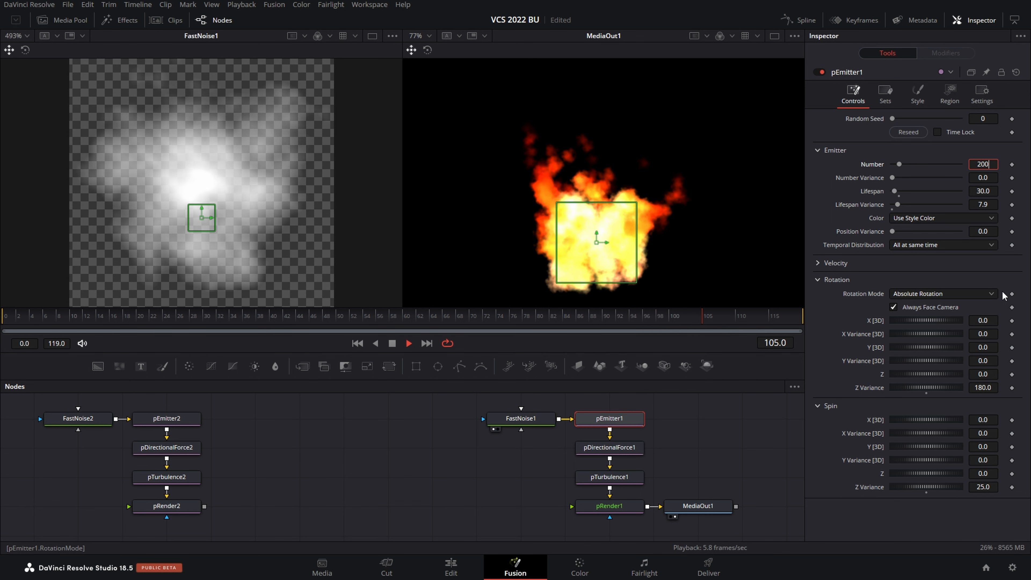
key("Return")
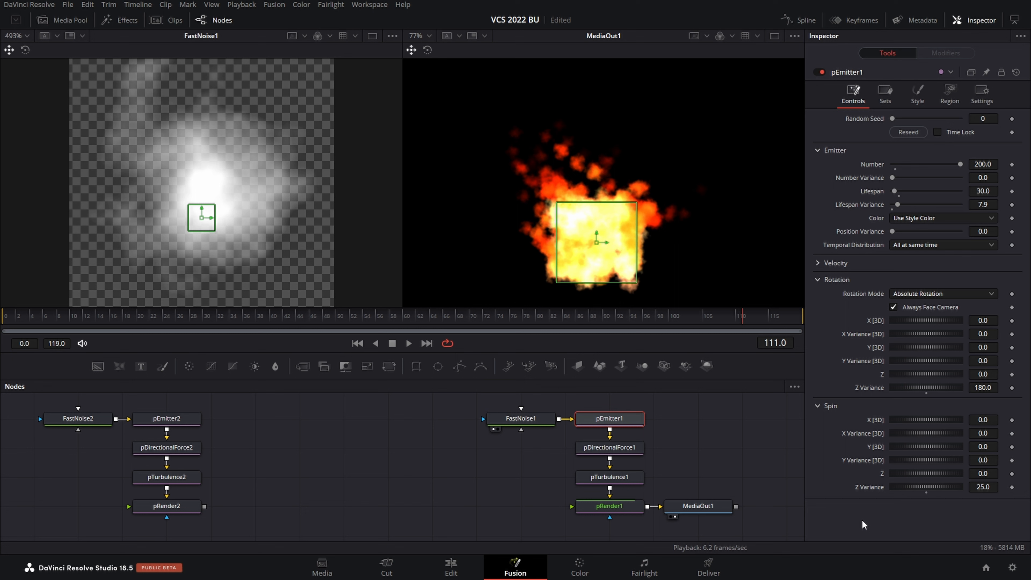
left_click(610, 506)
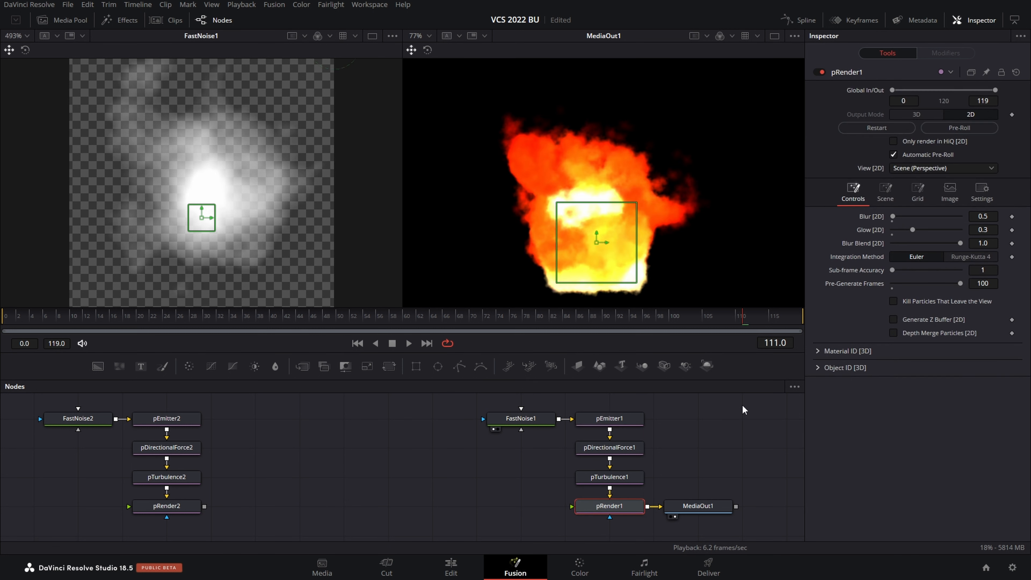
left_click(883, 127)
Switch to the Edit page and play back the Fusion Composition clip on Video 1 to review the fire.
left_click(451, 567)
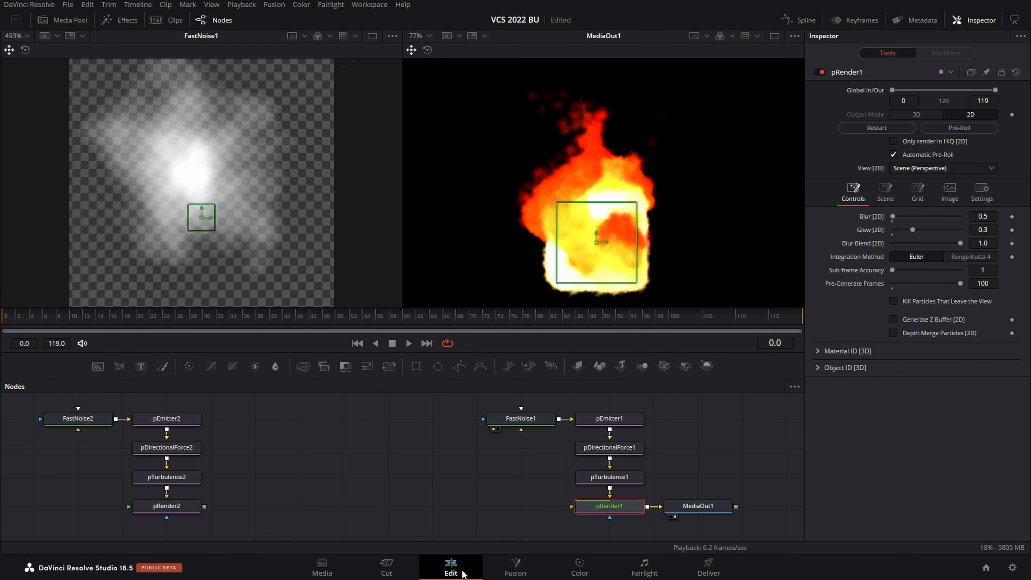
left_click_drag(373, 364, 395, 360)
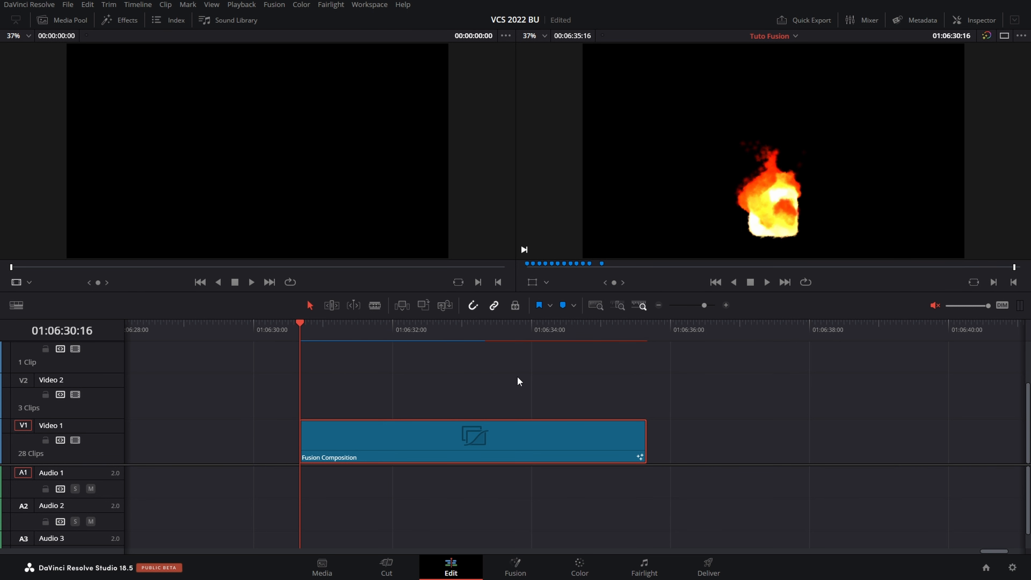
key("space")
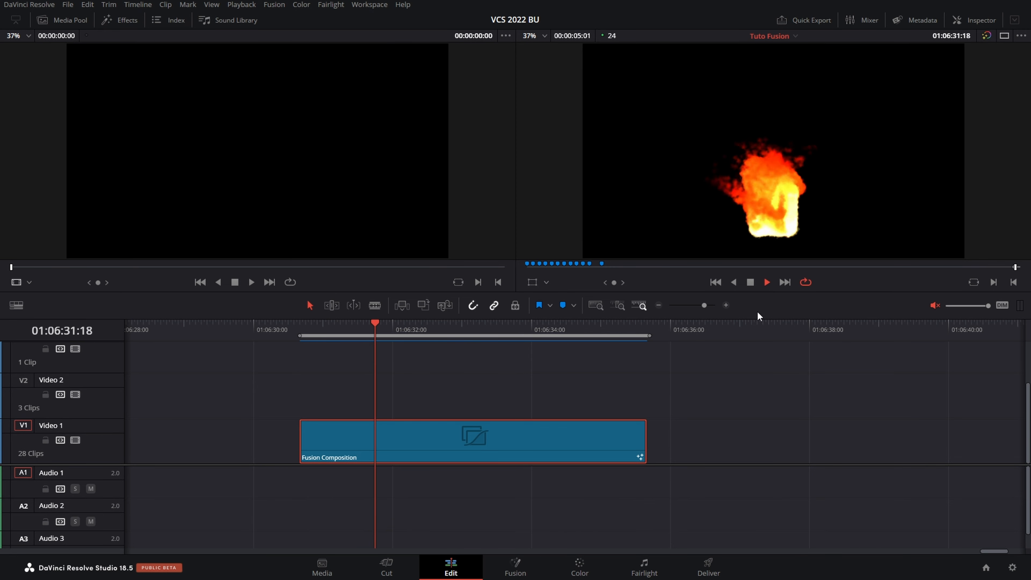